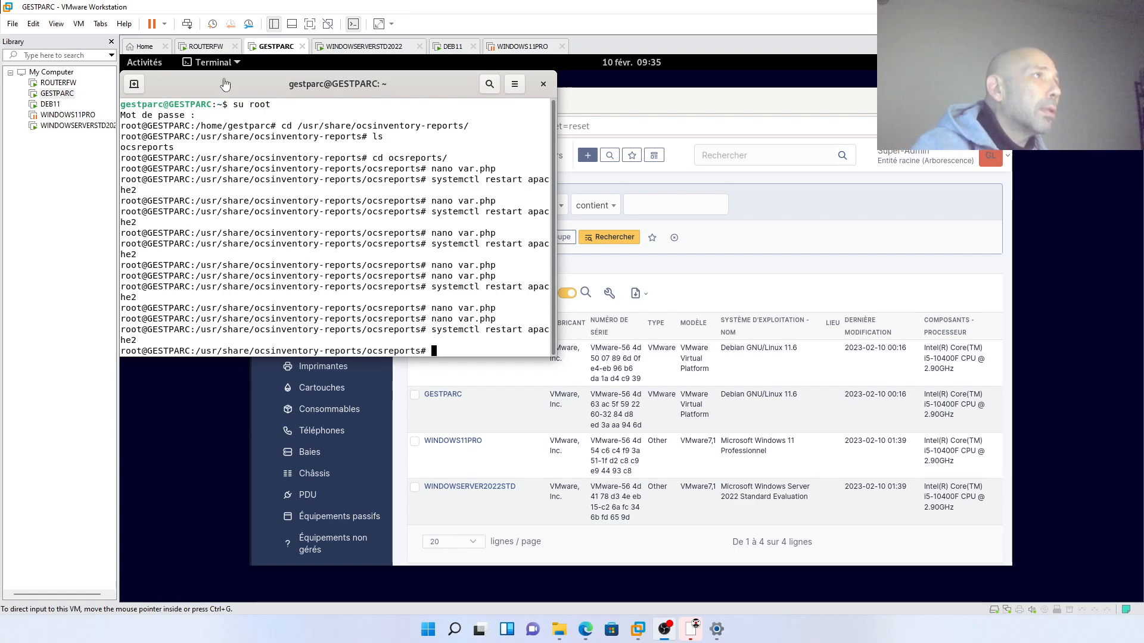
- Sign in to the WINDOWSERVERSTD2022 VM as Administrateur with the account password
click(325, 47)
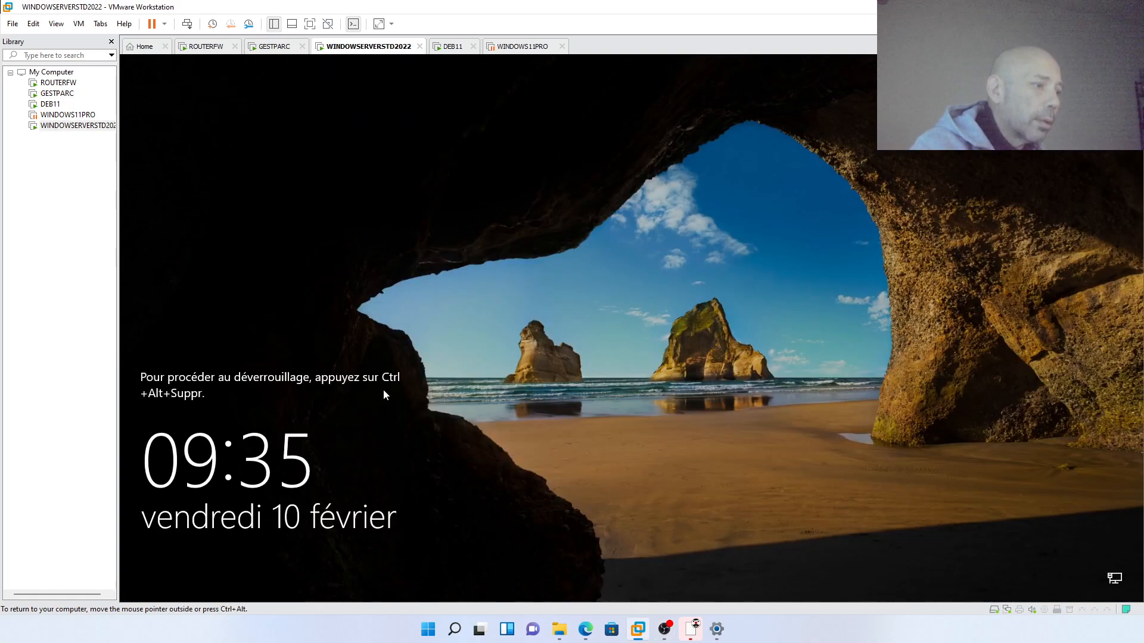
click(187, 24)
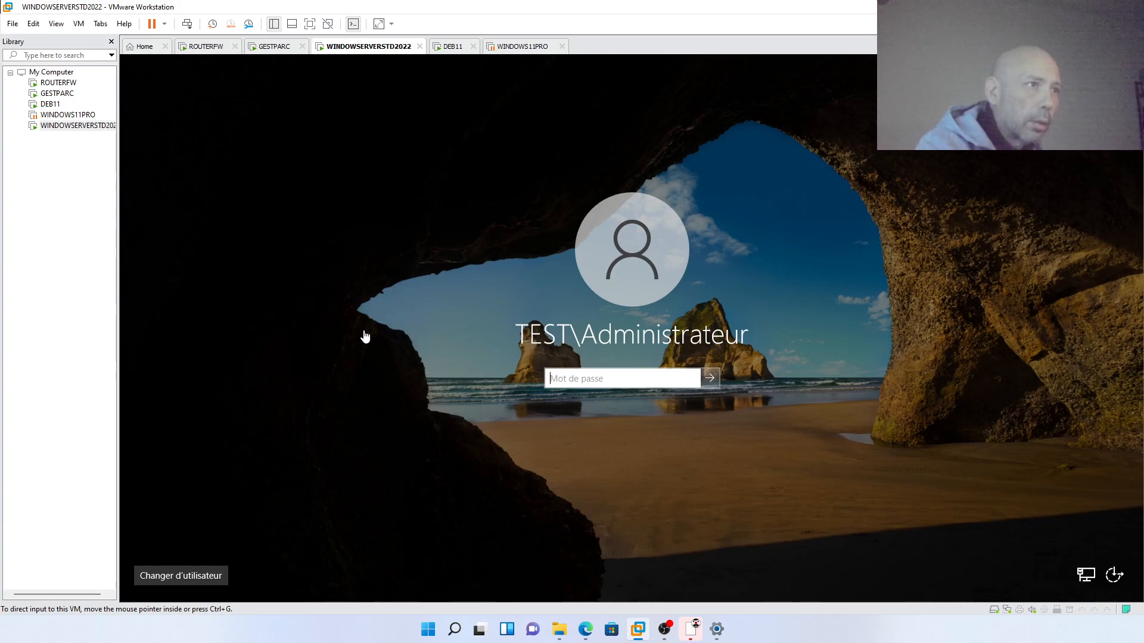
click(553, 386)
text(•)
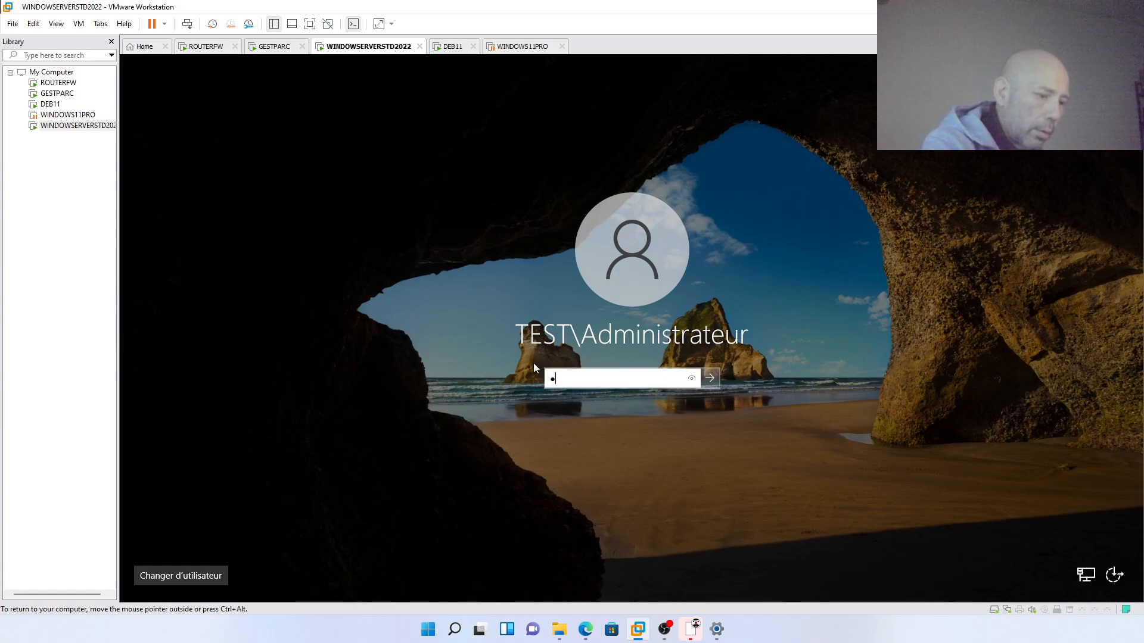
text(••••••)
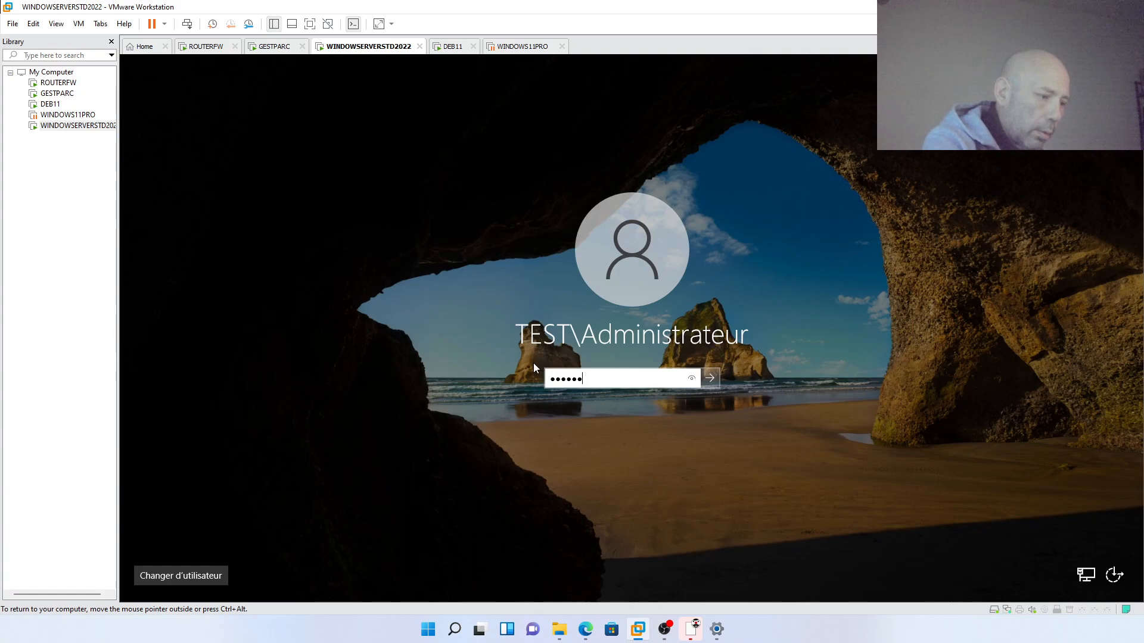
text(•••••)
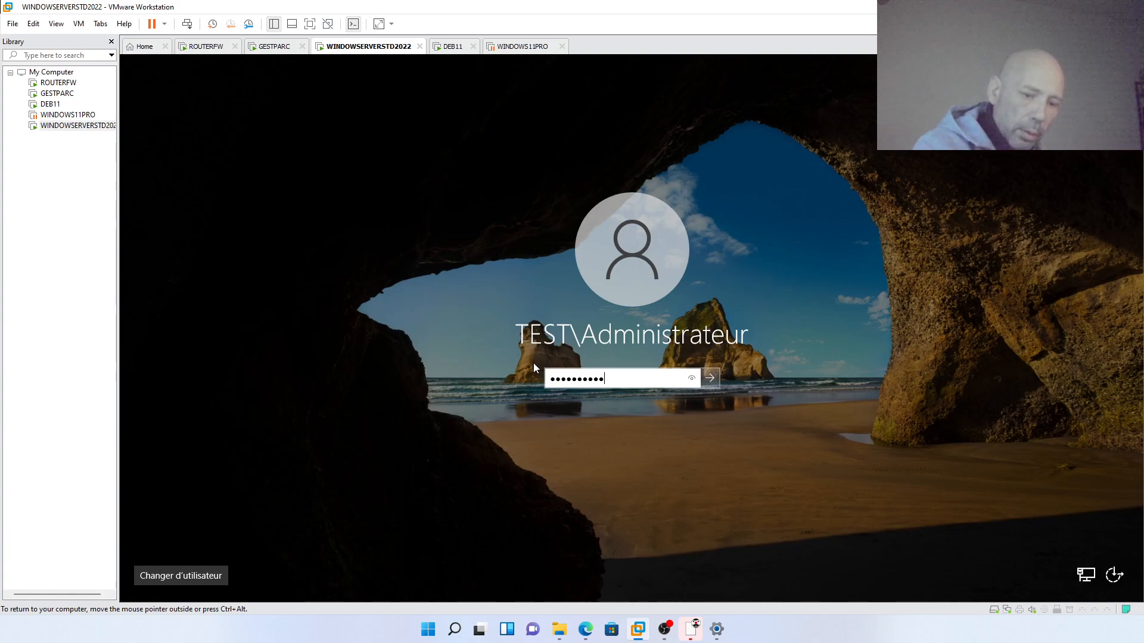
key(Return)
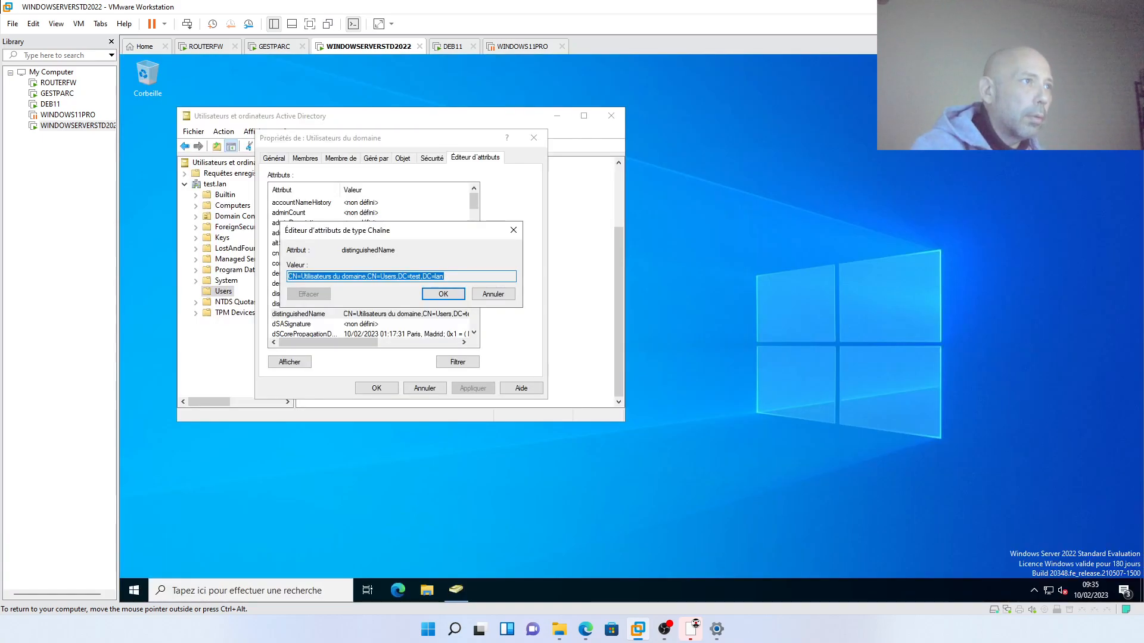
- Close the open attribute and group dialogs, then check user adm's Membre de groups
click(473, 298)
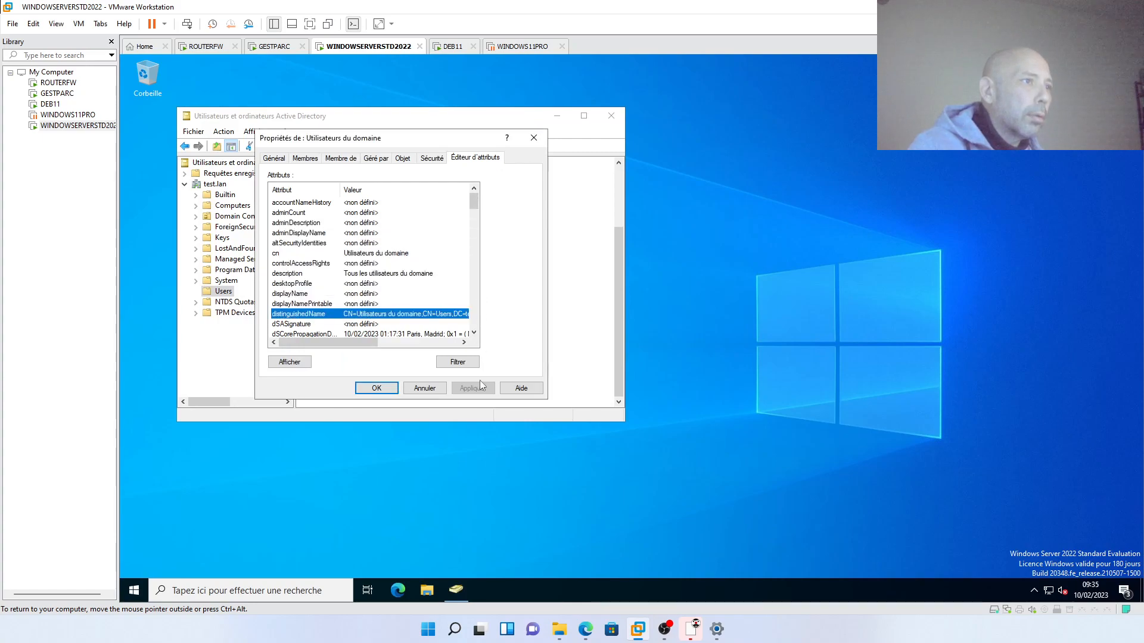
click(425, 388)
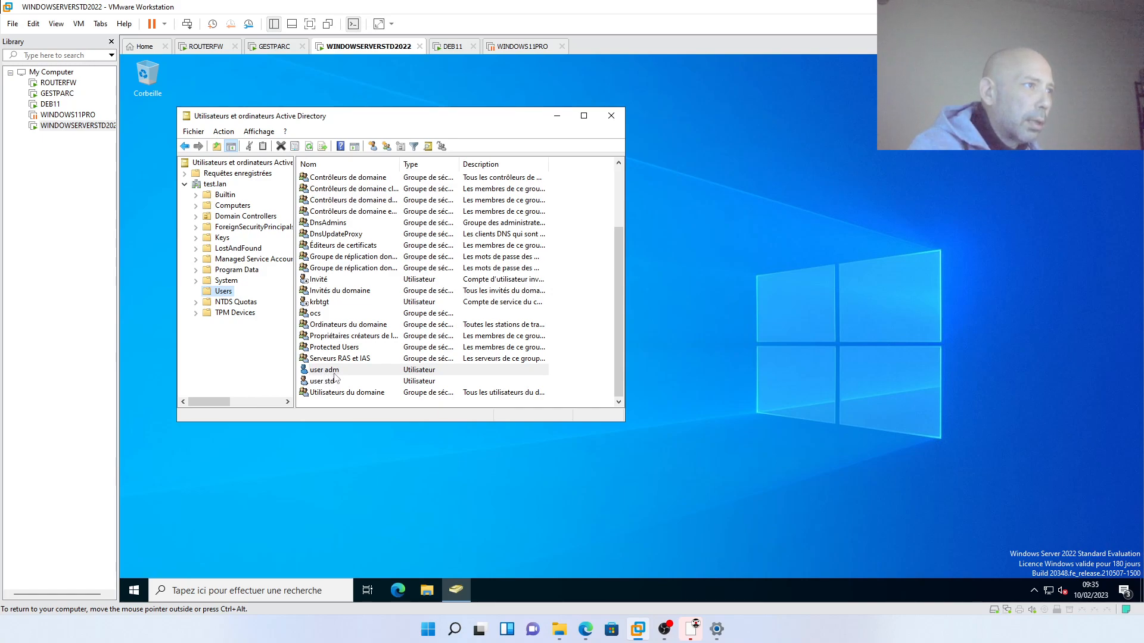
right_click(335, 374)
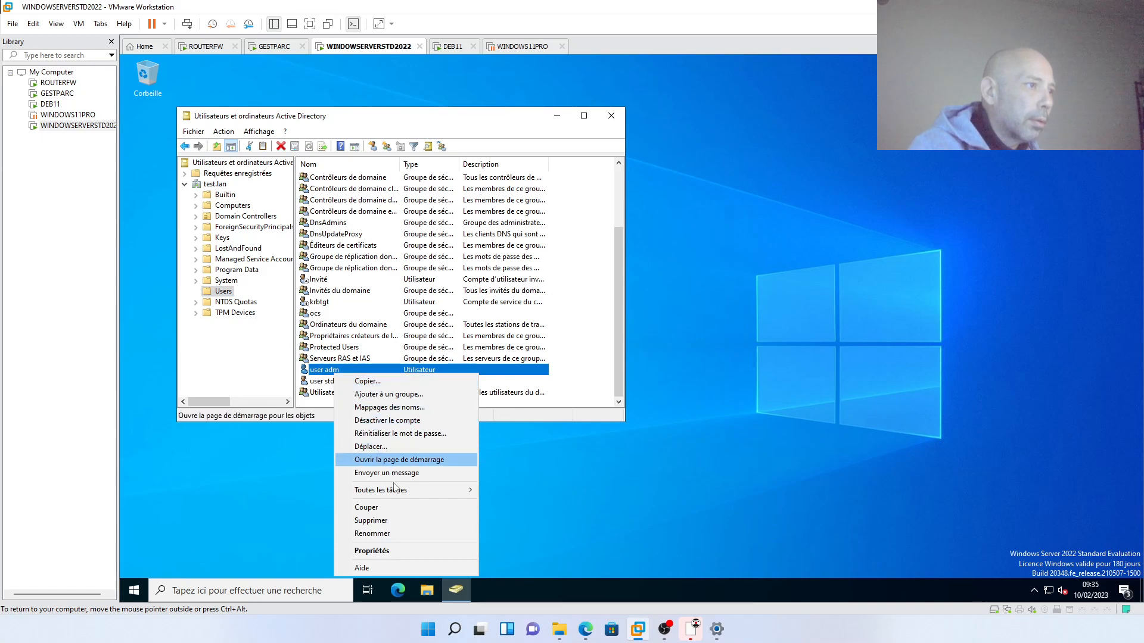
click(398, 553)
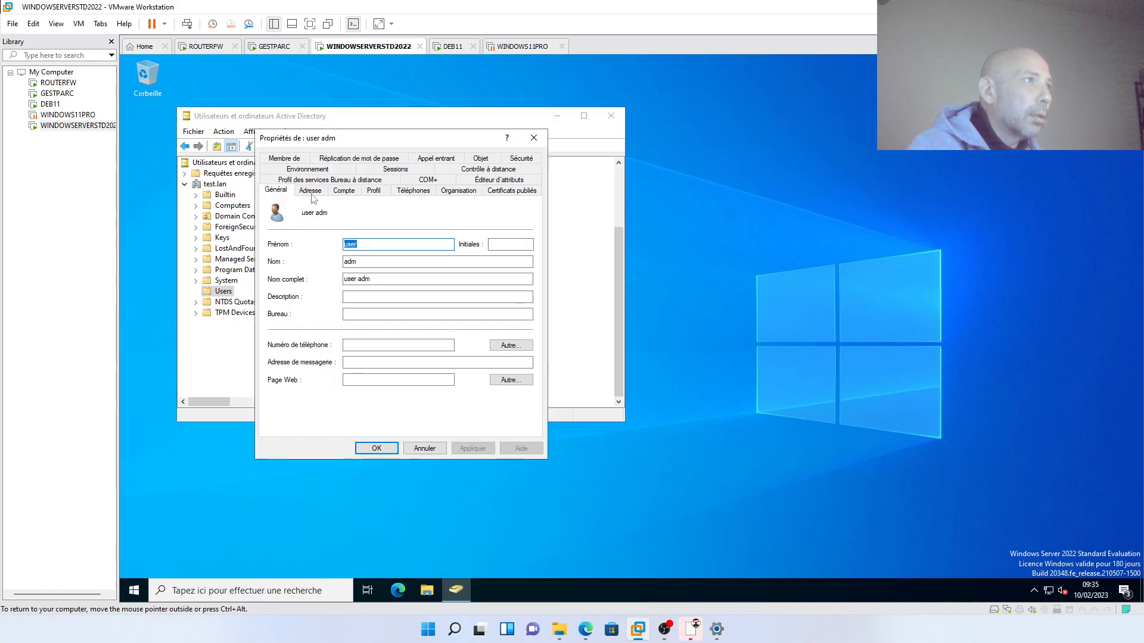
click(284, 159)
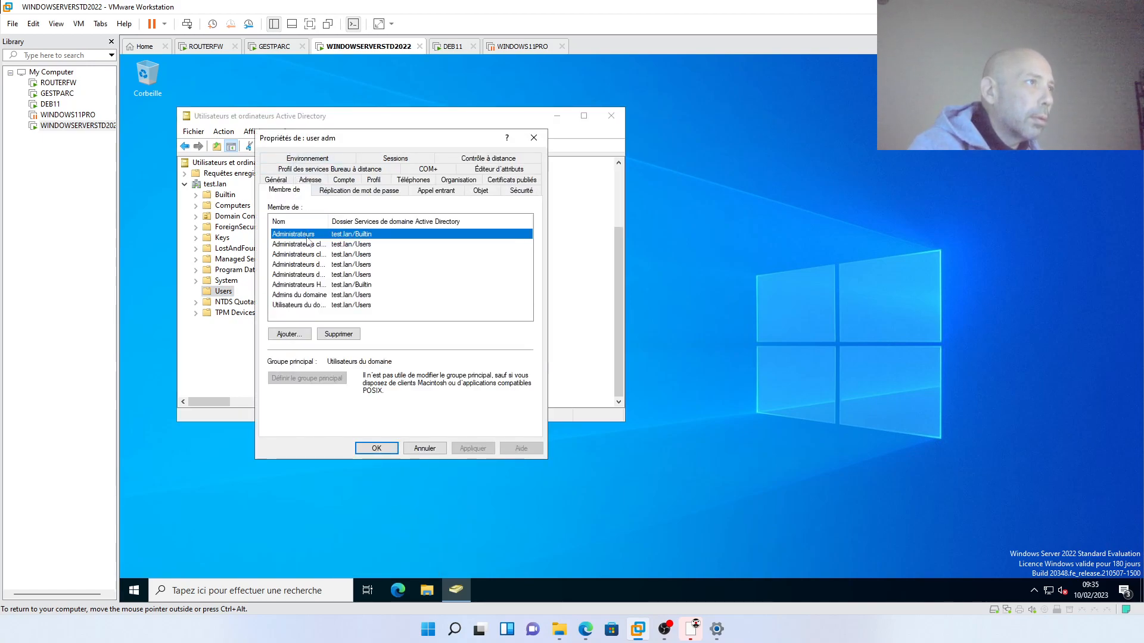
click(533, 138)
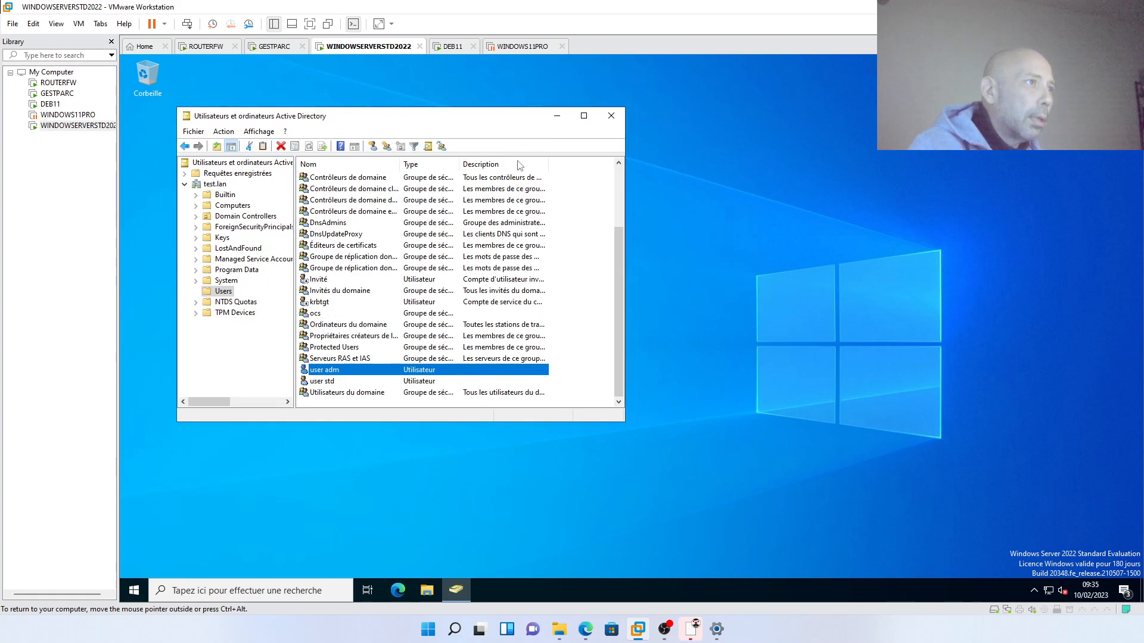
- Check user std's Membre de groups, then close Active Directory Users and Computers
right_click(330, 383)
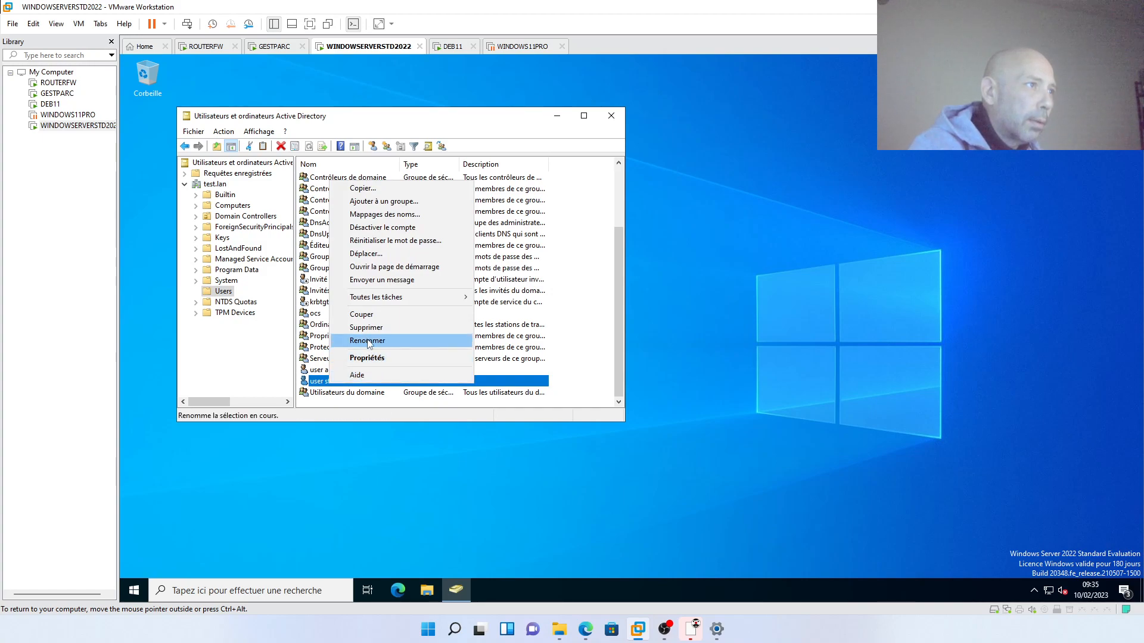
click(368, 358)
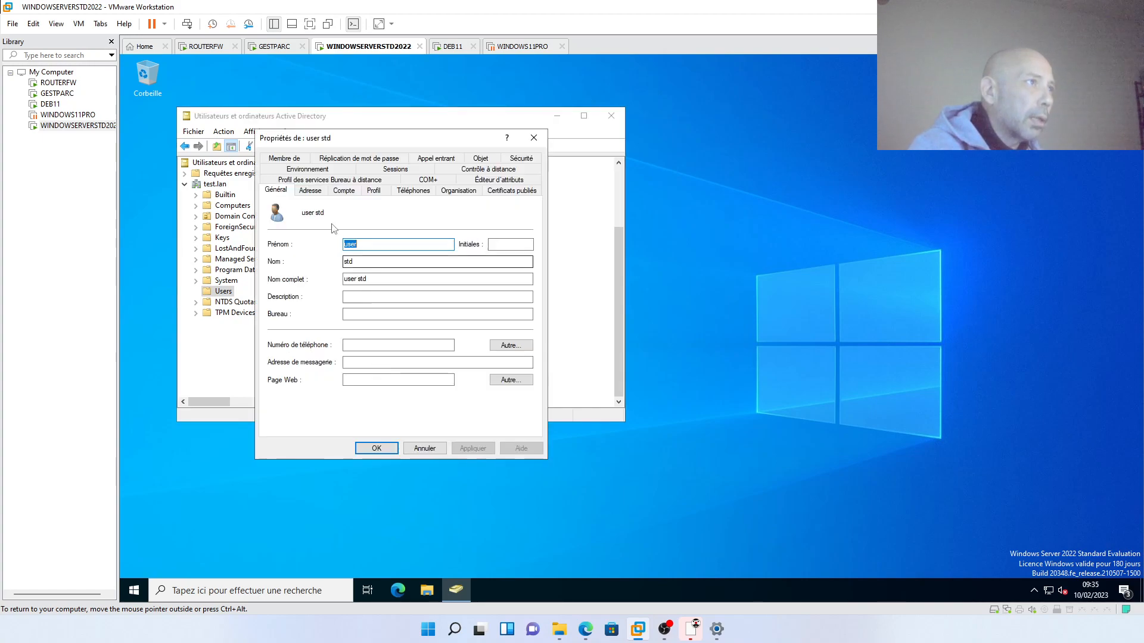
click(298, 160)
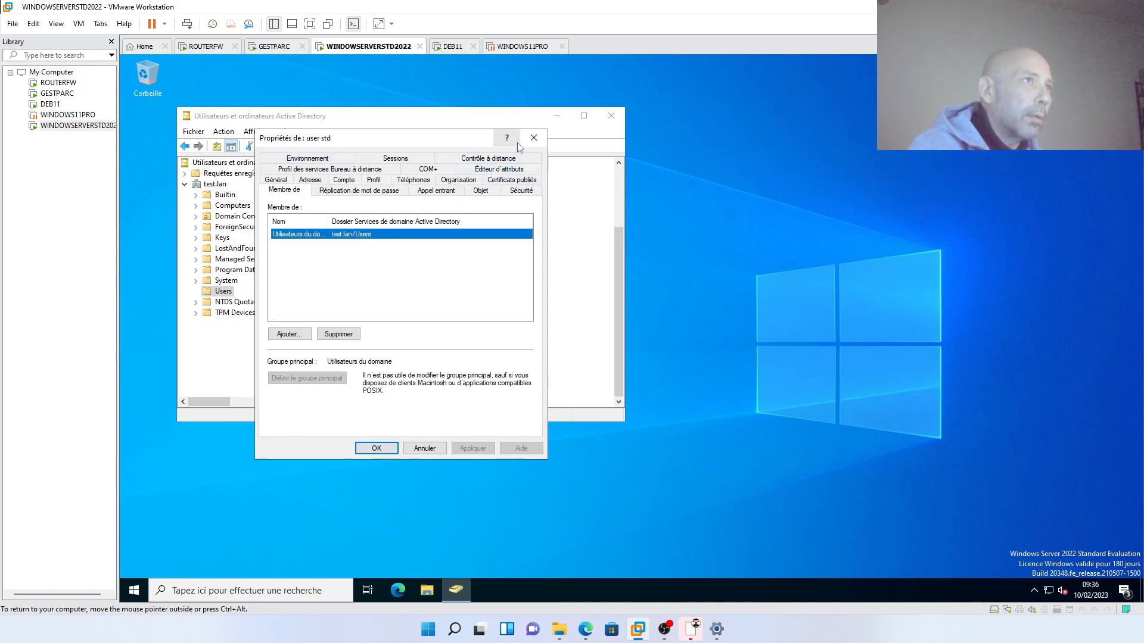
click(534, 138)
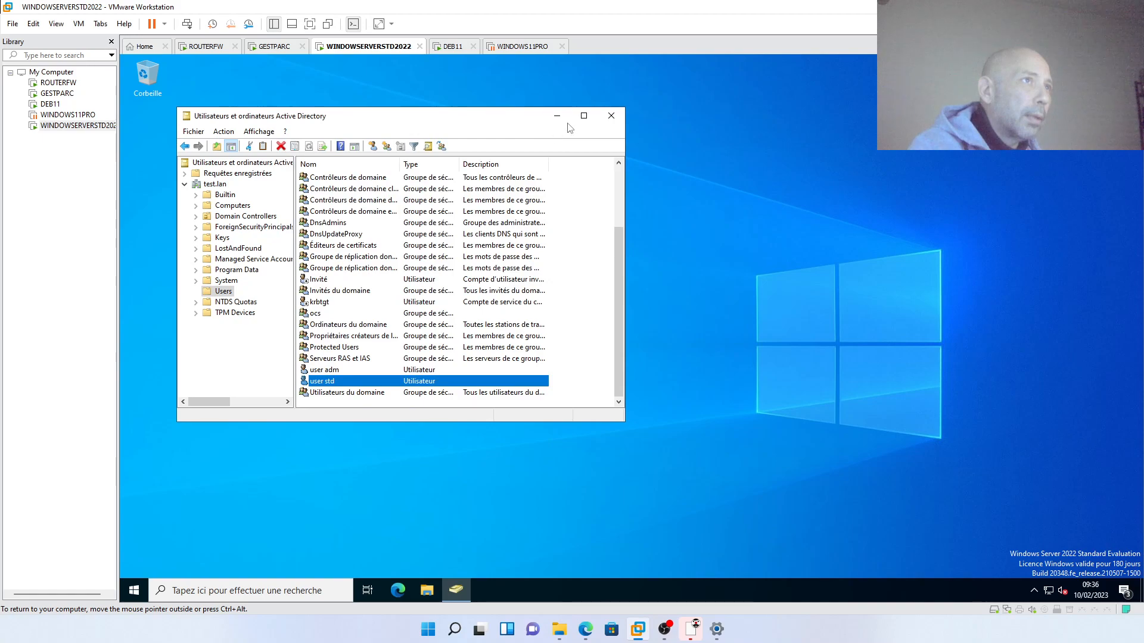
click(609, 119)
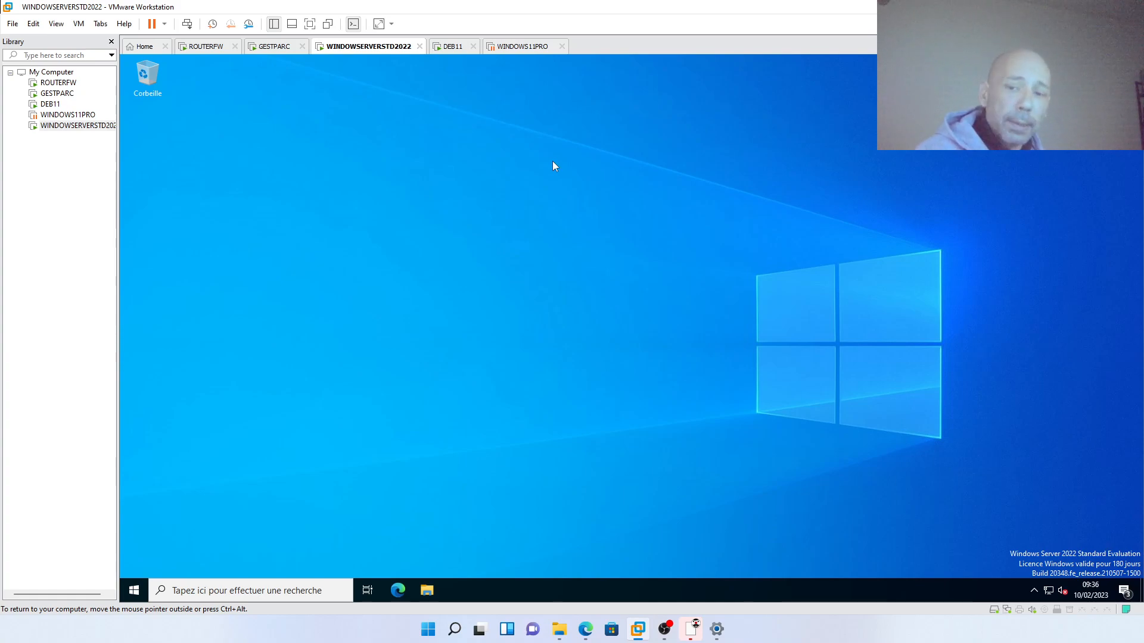
- On DEB11, turn ADVANCE_CONFIGURATION ON in OCS Inventory and save with Mettre à jour
click(452, 47)
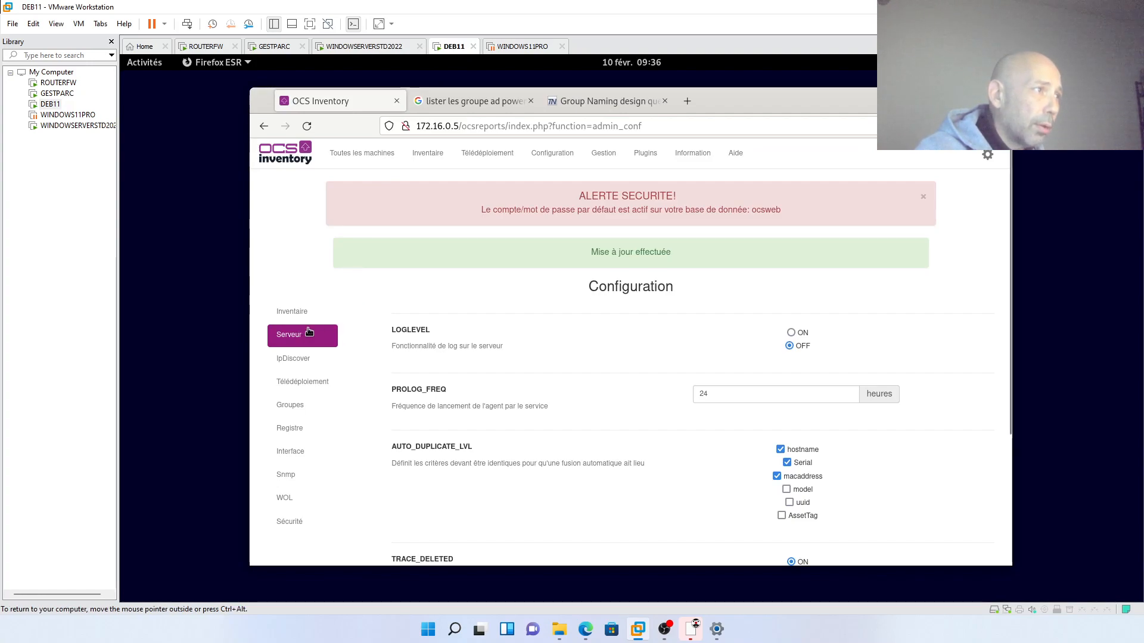
scroll(434, 341, down, 3)
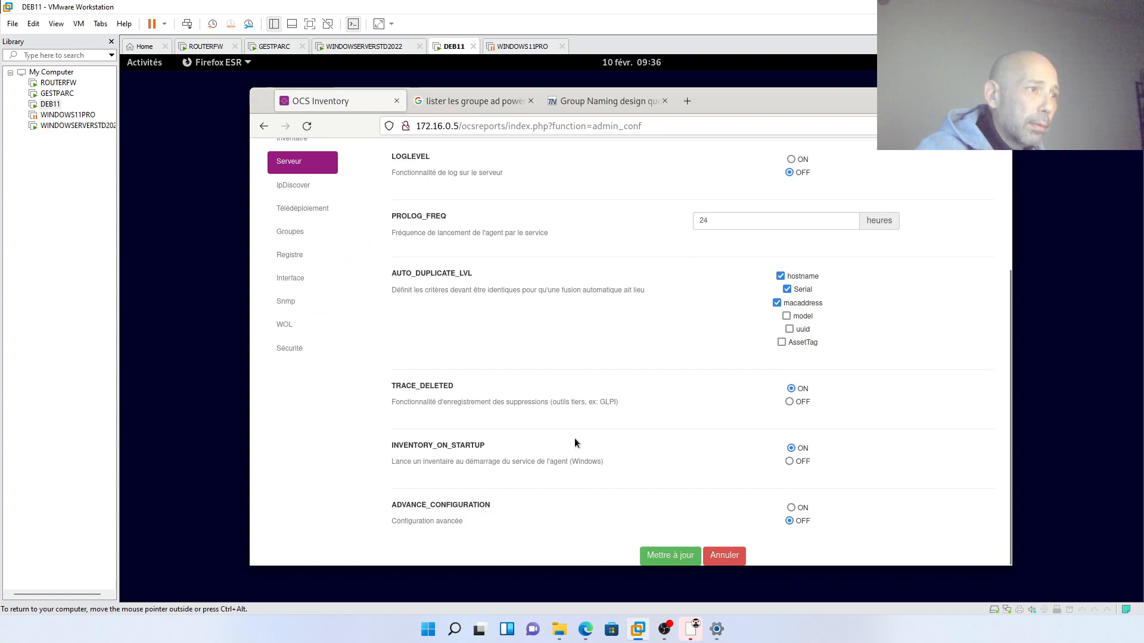
click(792, 508)
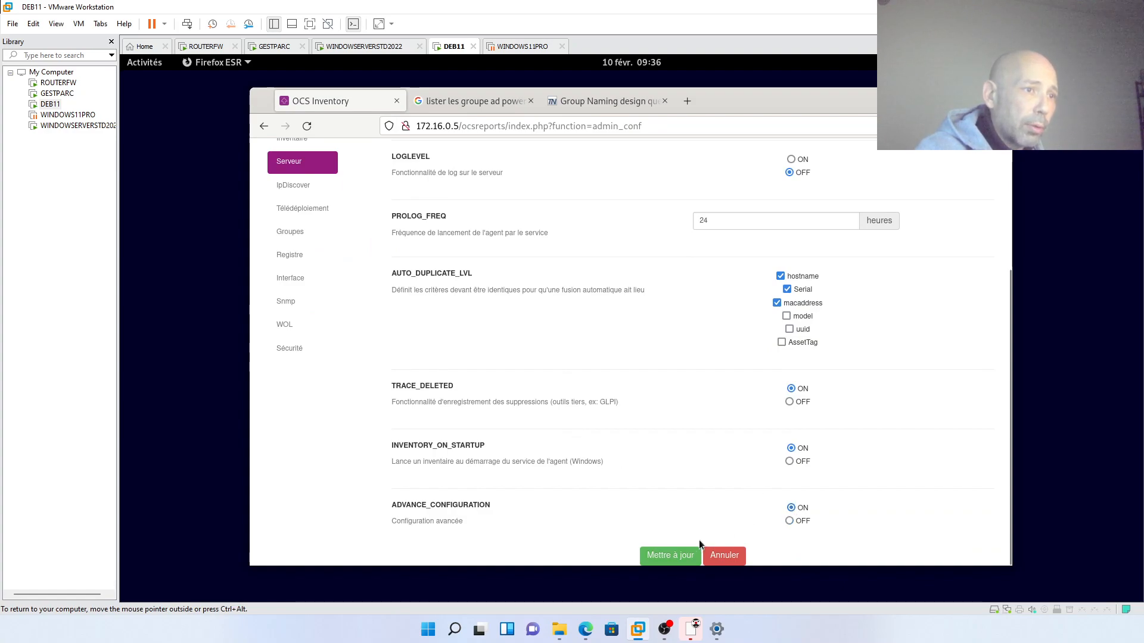
click(671, 555)
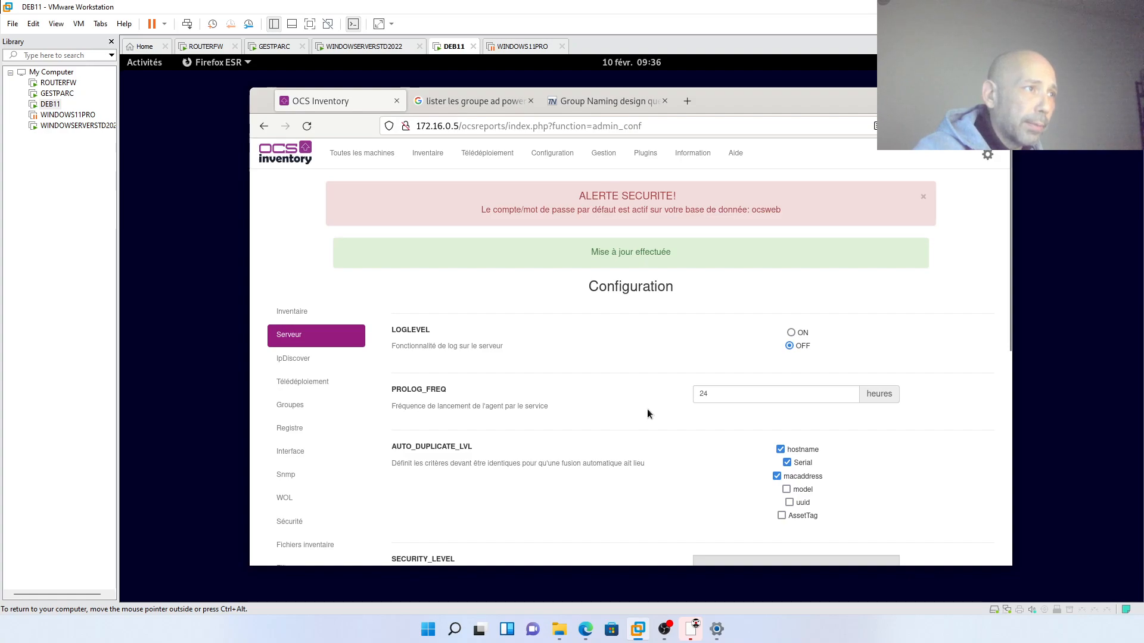
scroll(280, 453, down, 6)
scroll(303, 450, up, 6)
- In Configuration LDAP, set the server to 172.16.0.10 and root DN credentials from the saved admin login
click(319, 469)
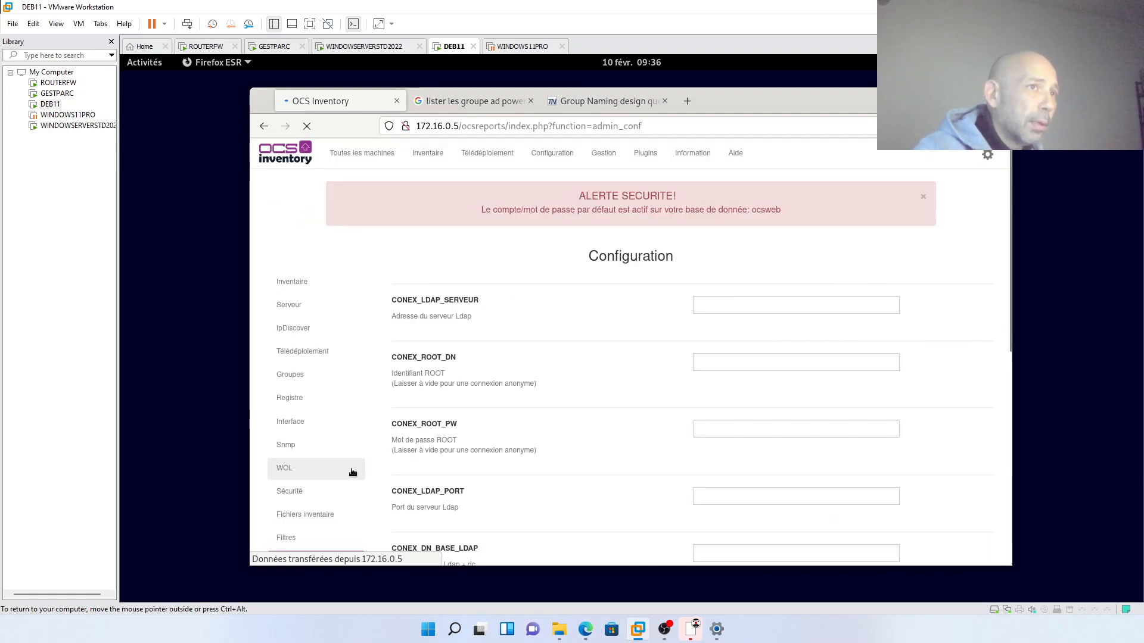
click(708, 310)
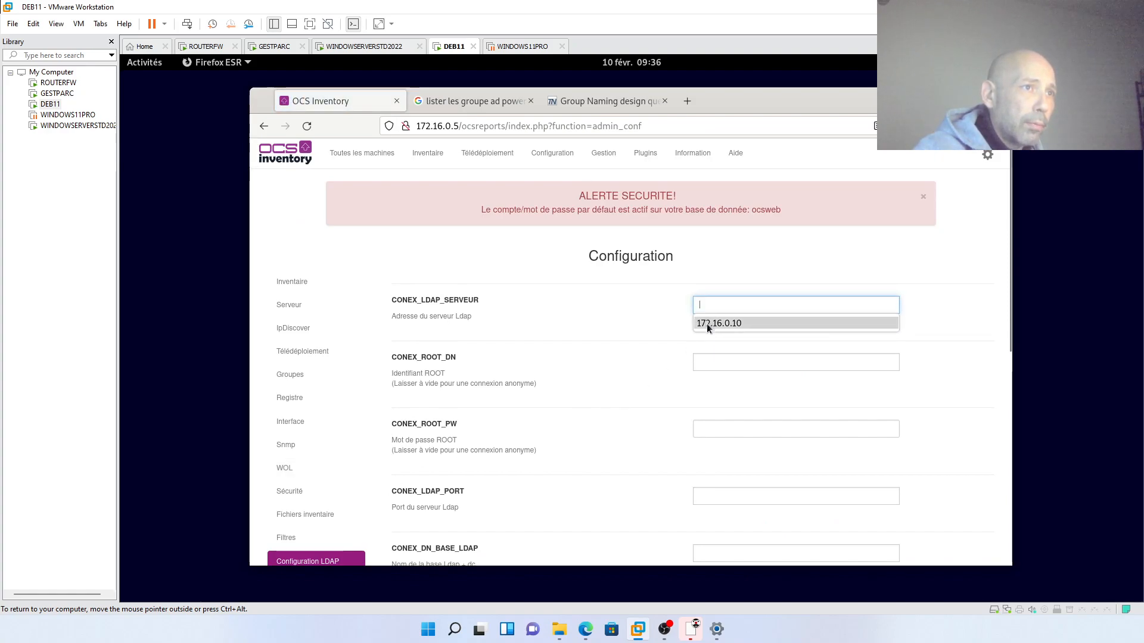
click(707, 323)
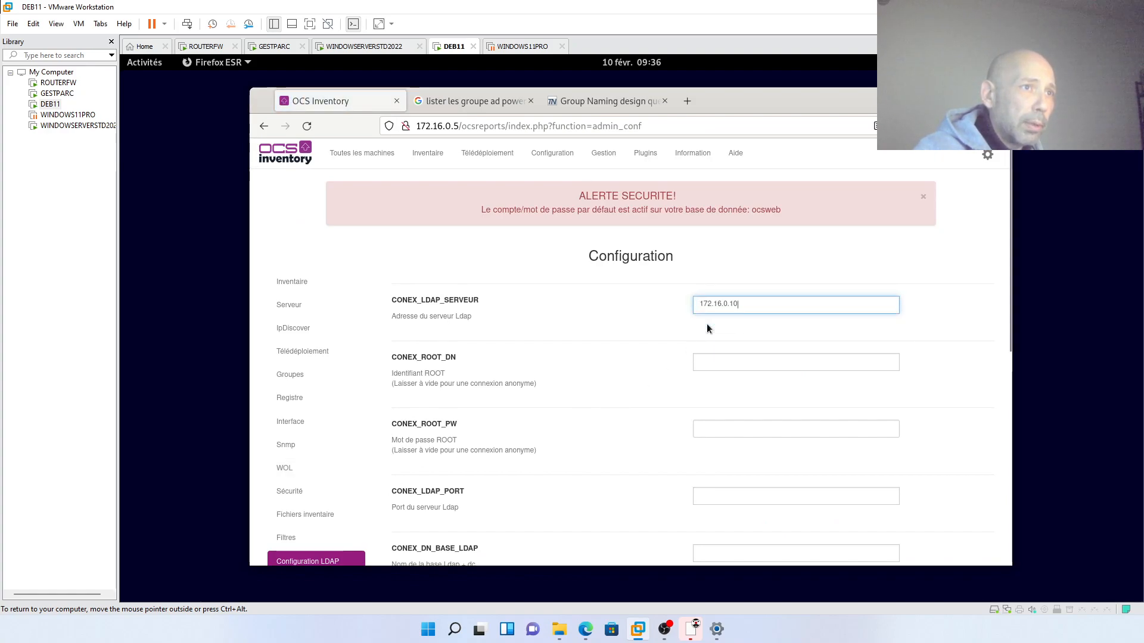
click(703, 361)
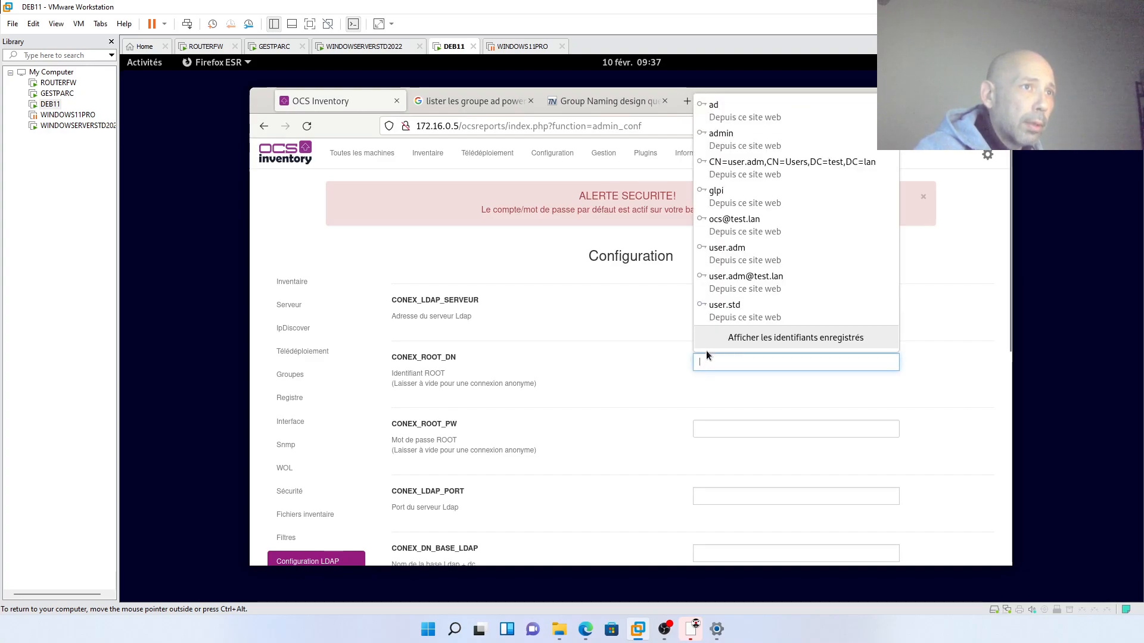
click(732, 262)
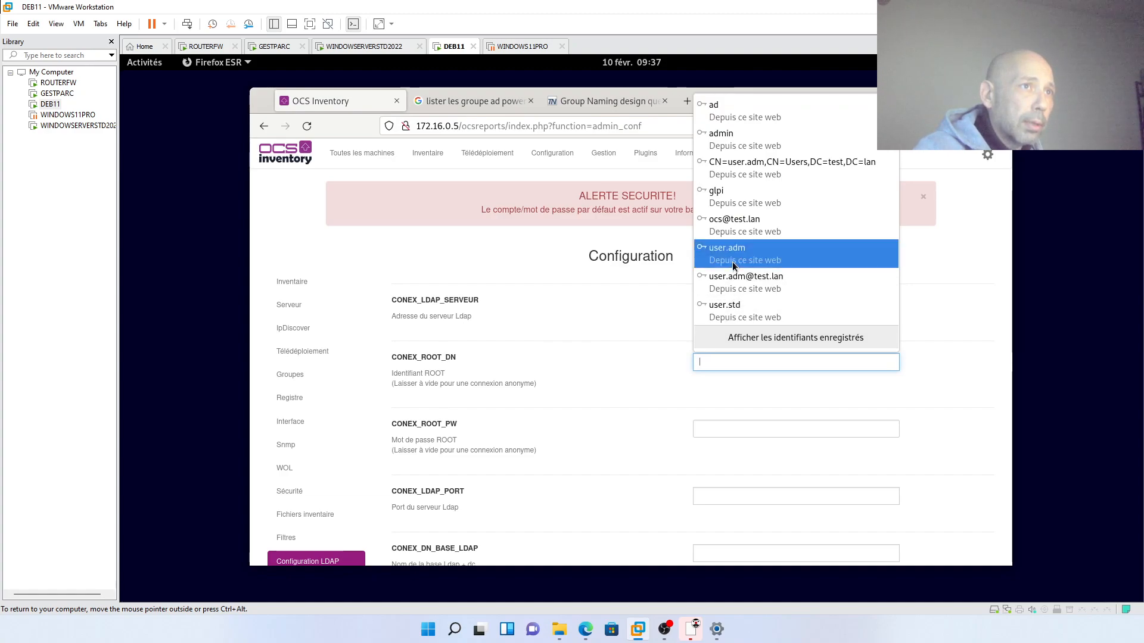
click(732, 262)
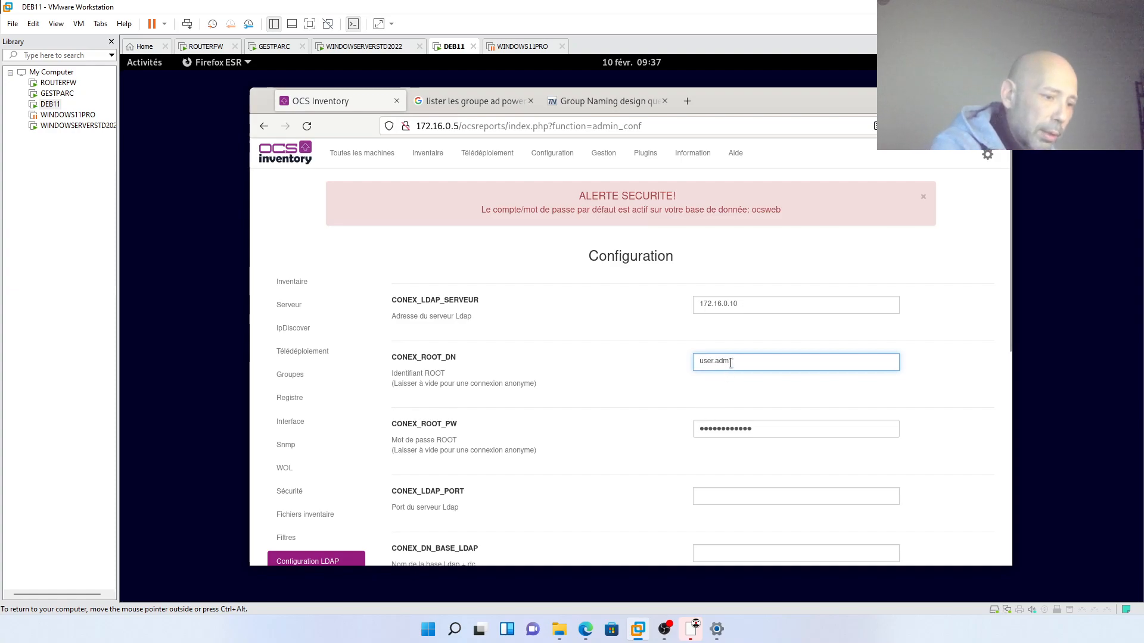
text(@t)
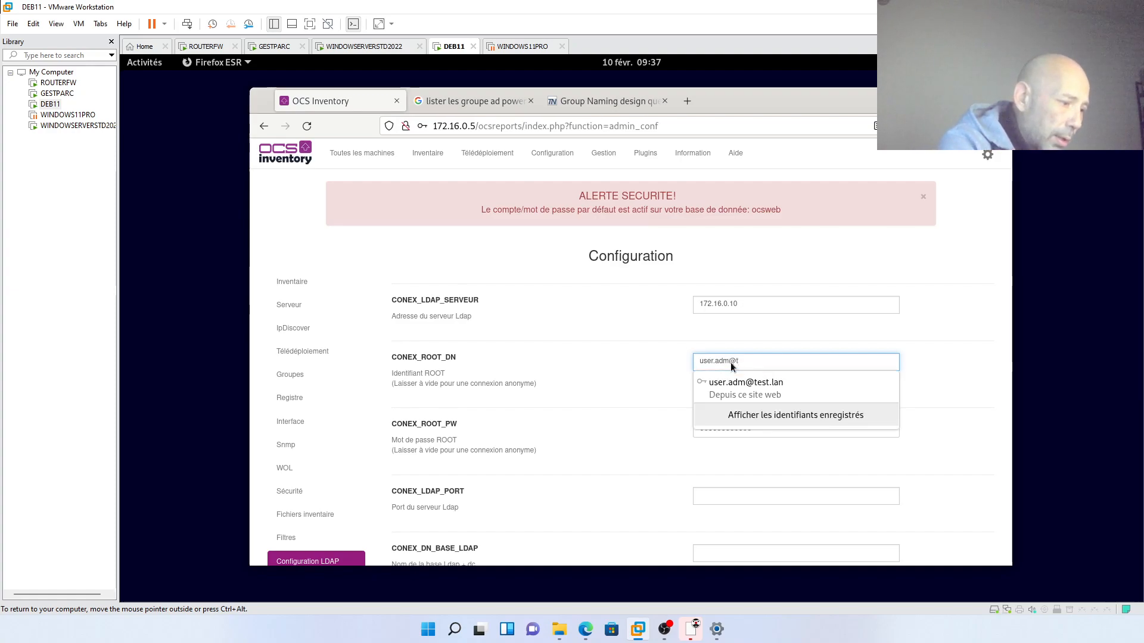
text(est.lan)
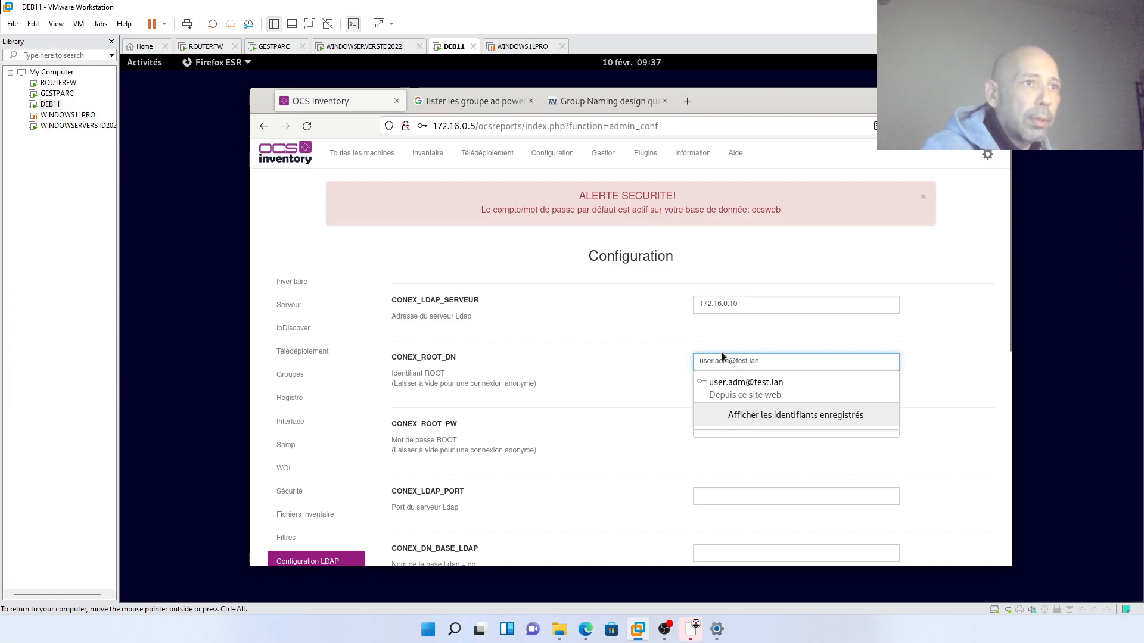
click(707, 386)
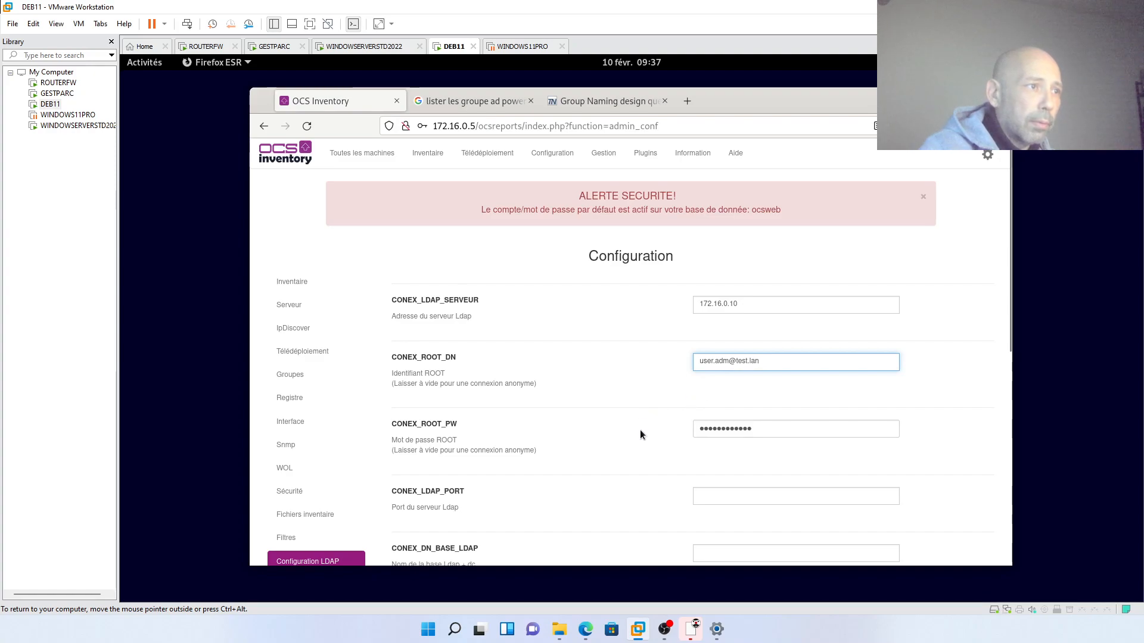
- Fill in port 389, base DN dc=test,dc=lan and login field sAMAccountName
scroll(630, 424, down, 3)
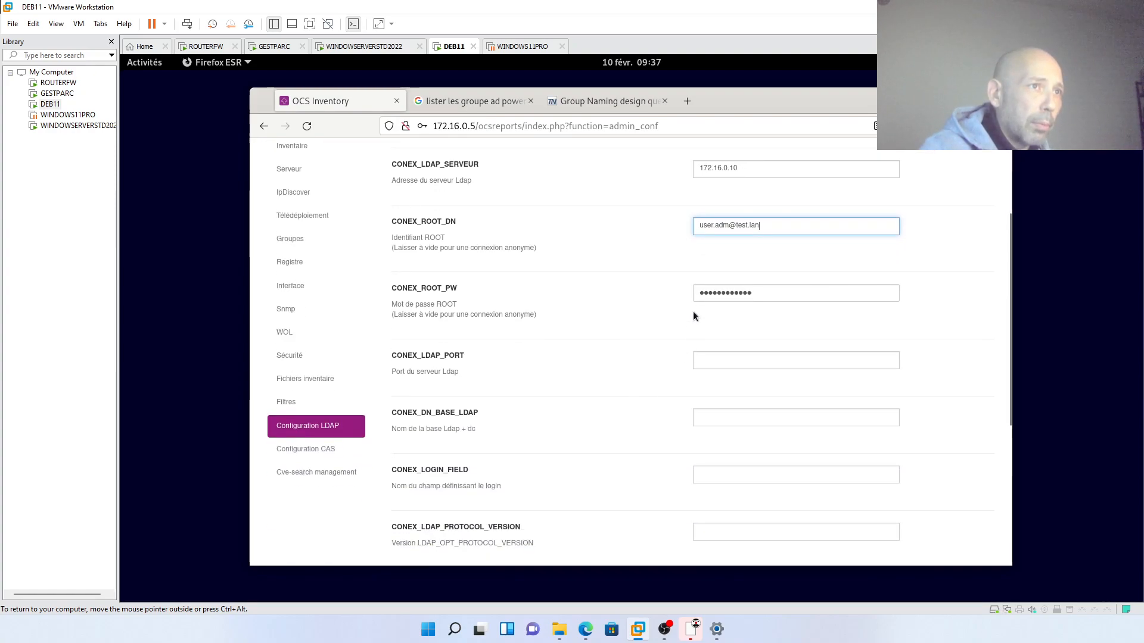
click(699, 365)
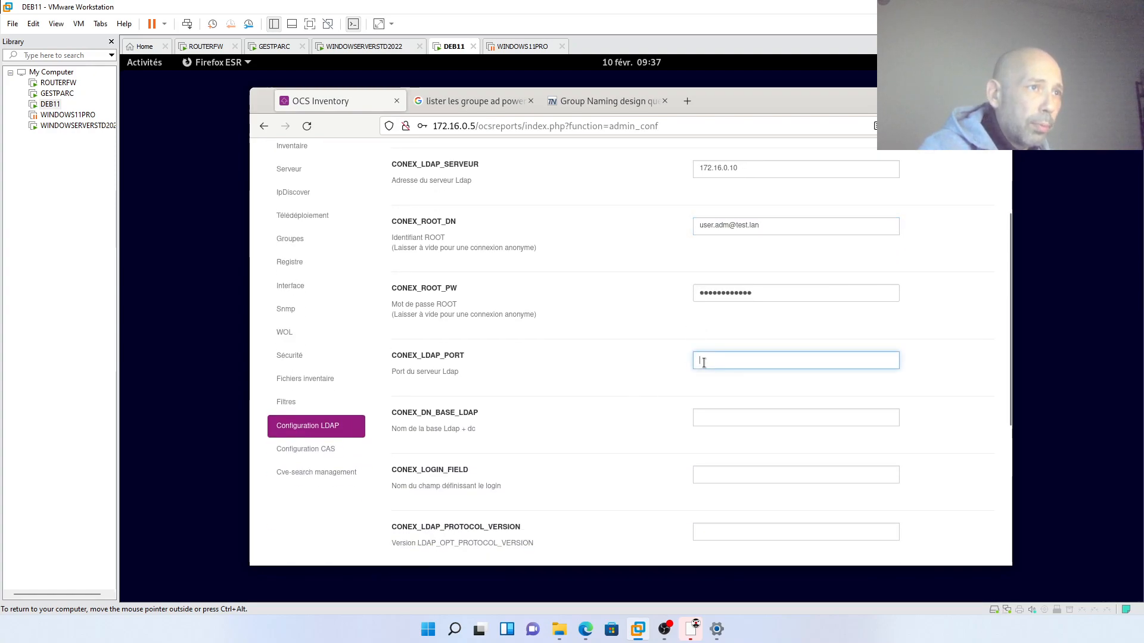
text(389)
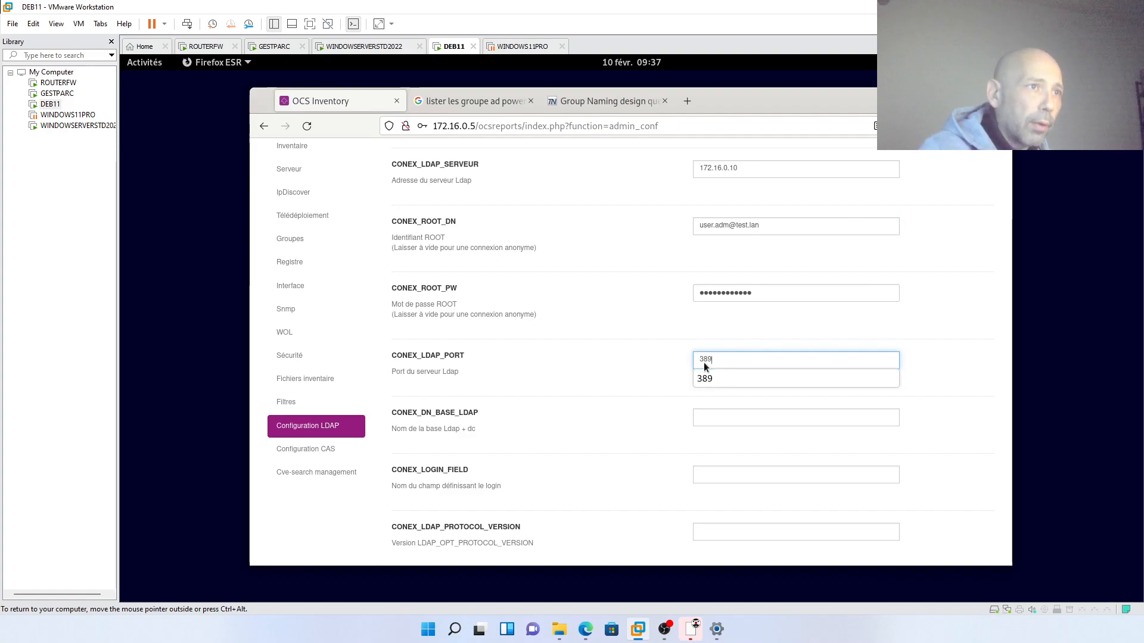
click(704, 379)
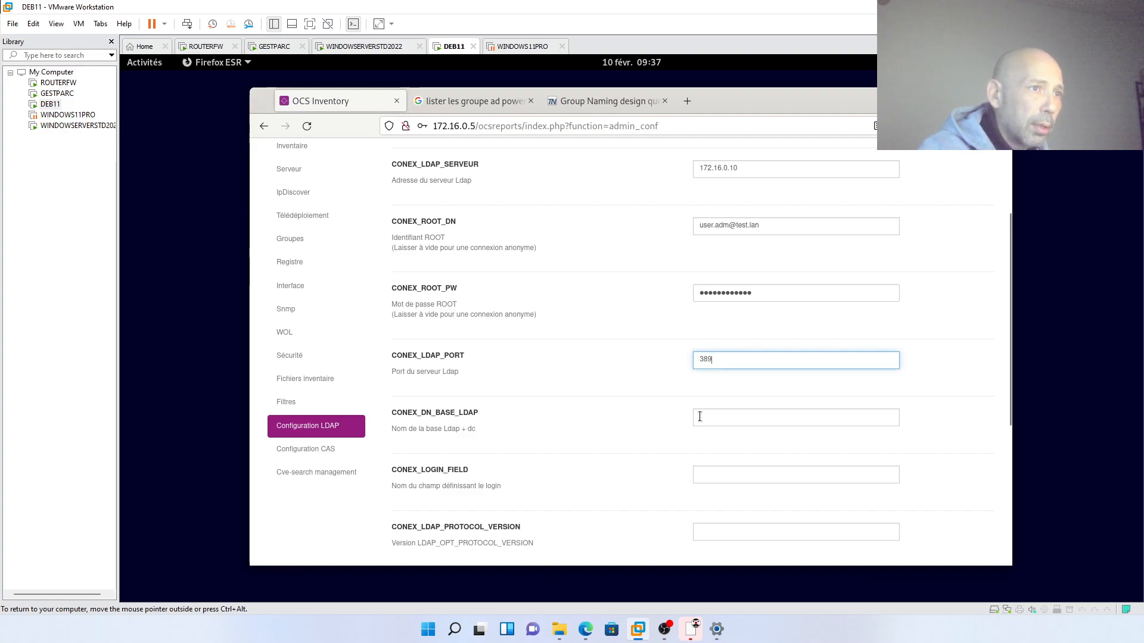
click(700, 416)
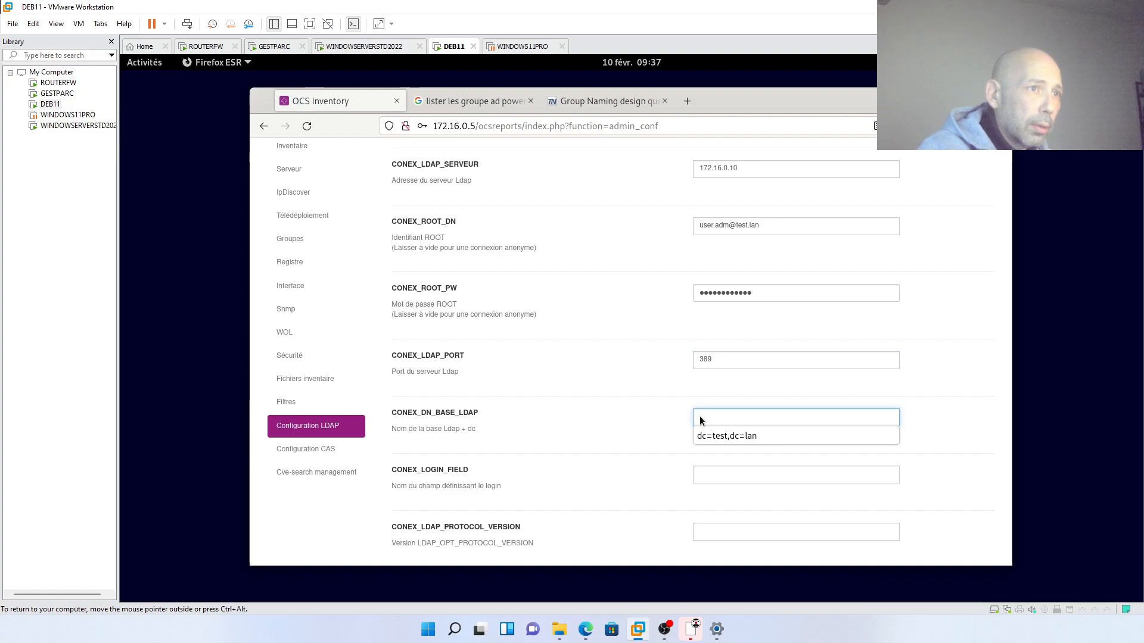
click(700, 436)
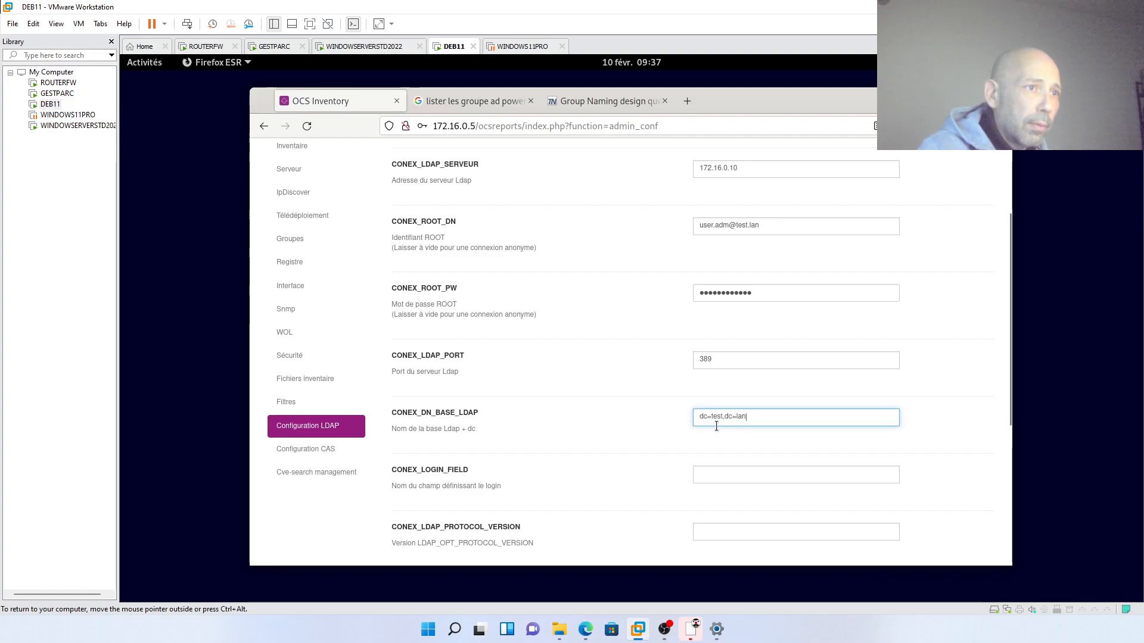
click(710, 473)
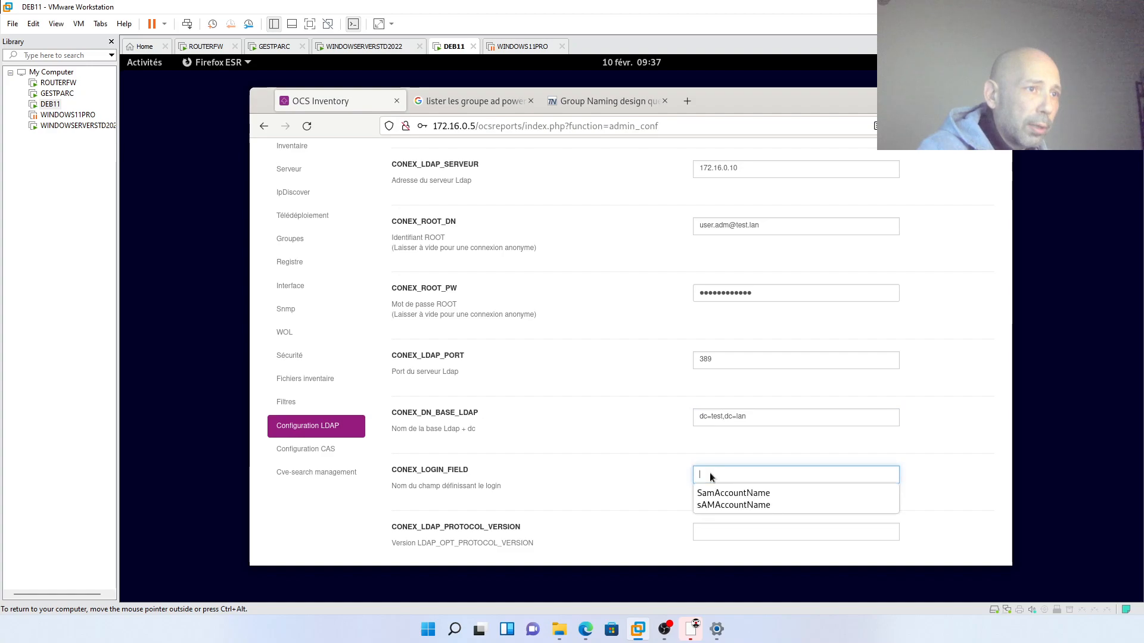
click(719, 504)
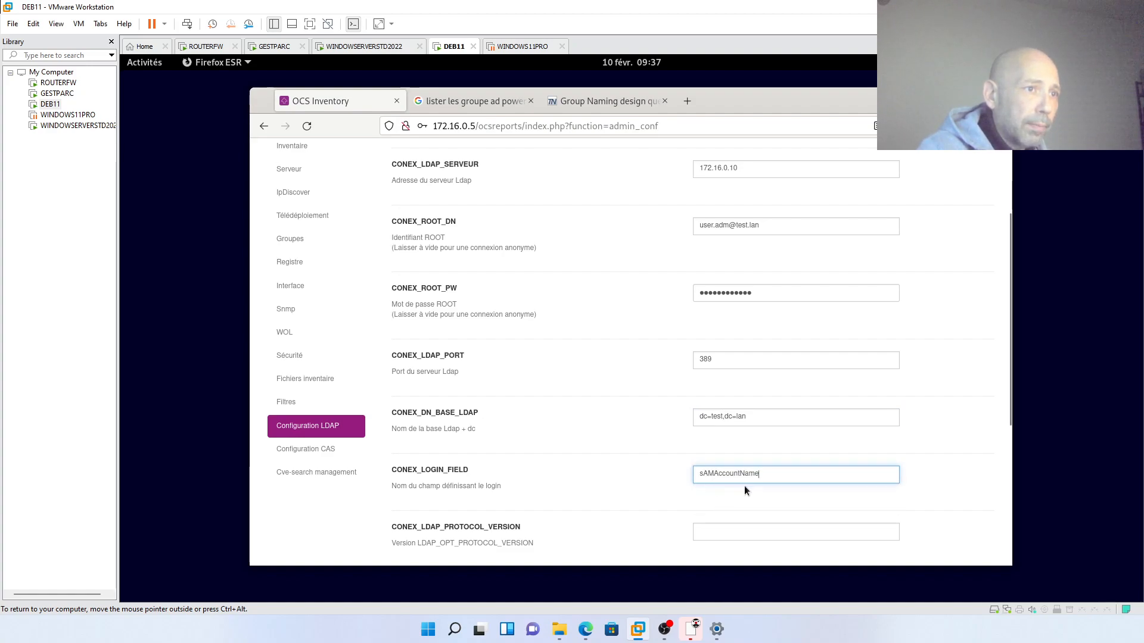
- Set CONEX_LDAP_PROTOCOL_VERSION to 3 and CONEX_LDAP_CHECK_DEFAULT_ROLE to RO
scroll(738, 483, down, 3)
scroll(732, 486, down, 3)
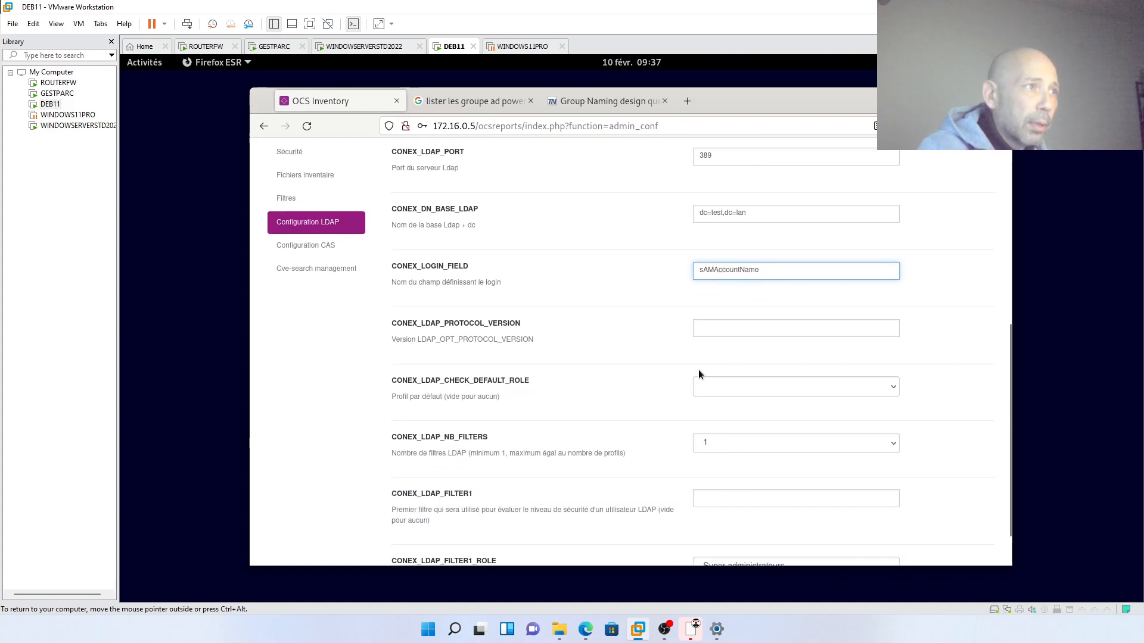
click(705, 331)
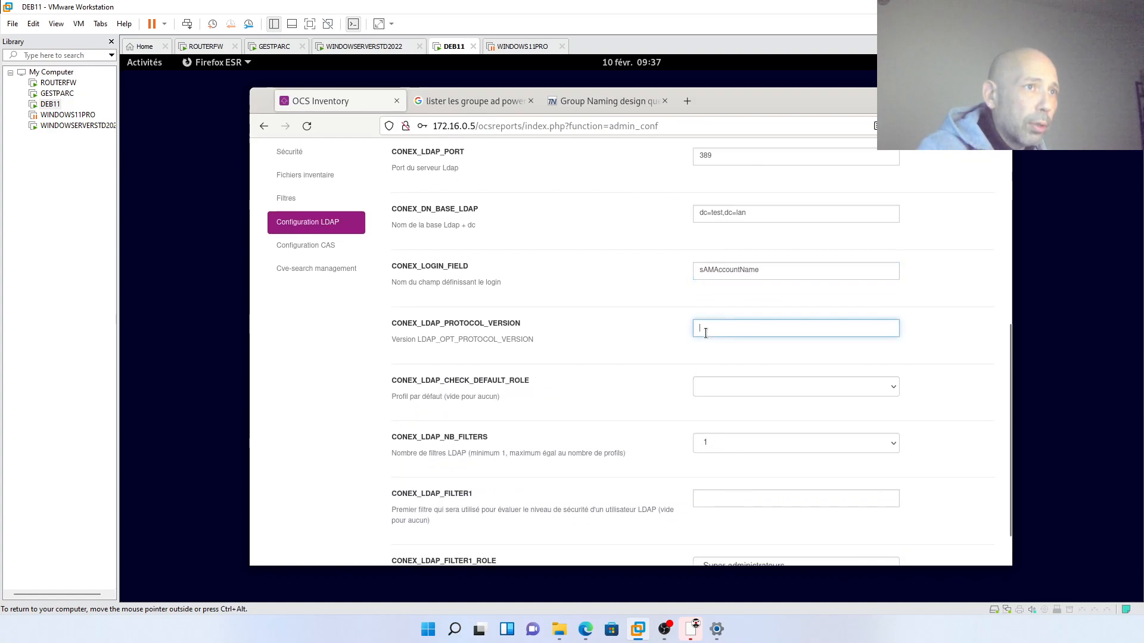
click(705, 346)
click(737, 392)
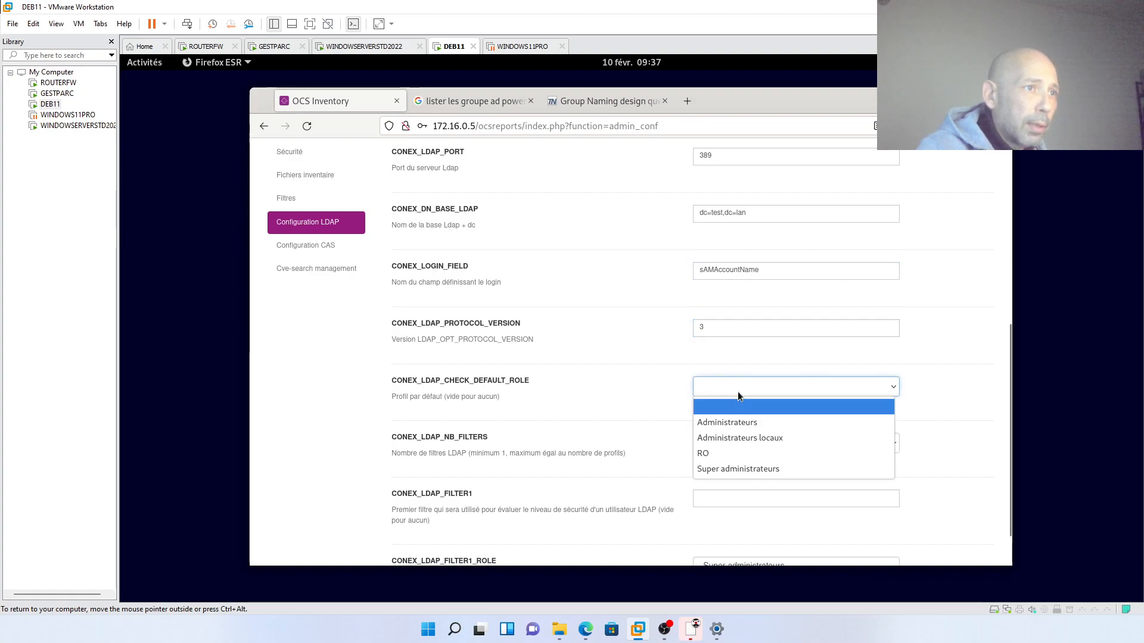
click(718, 452)
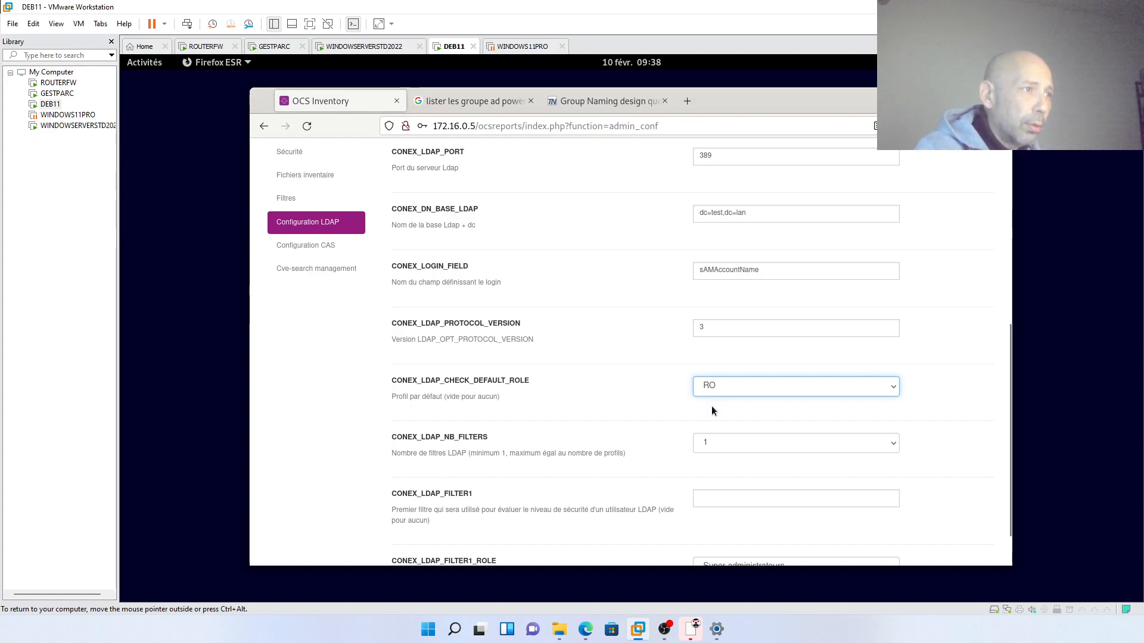
click(718, 447)
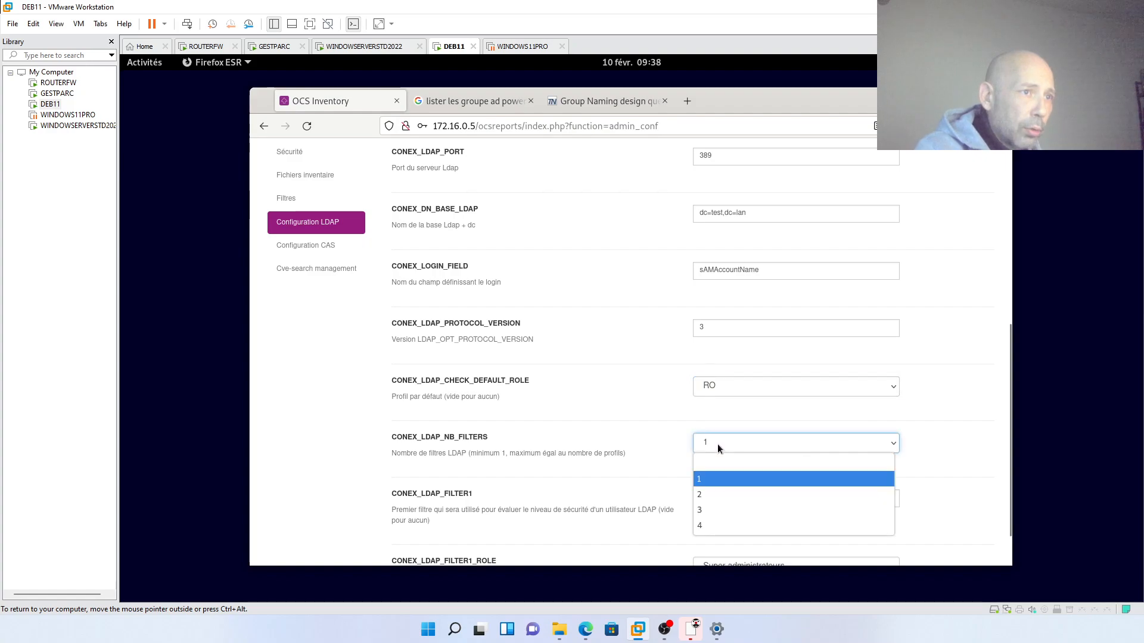
- Set CONEX_LDAP_NB_FILTERS to 2 and begin CONEX_LDAP_FILTER1 with '&('
click(716, 495)
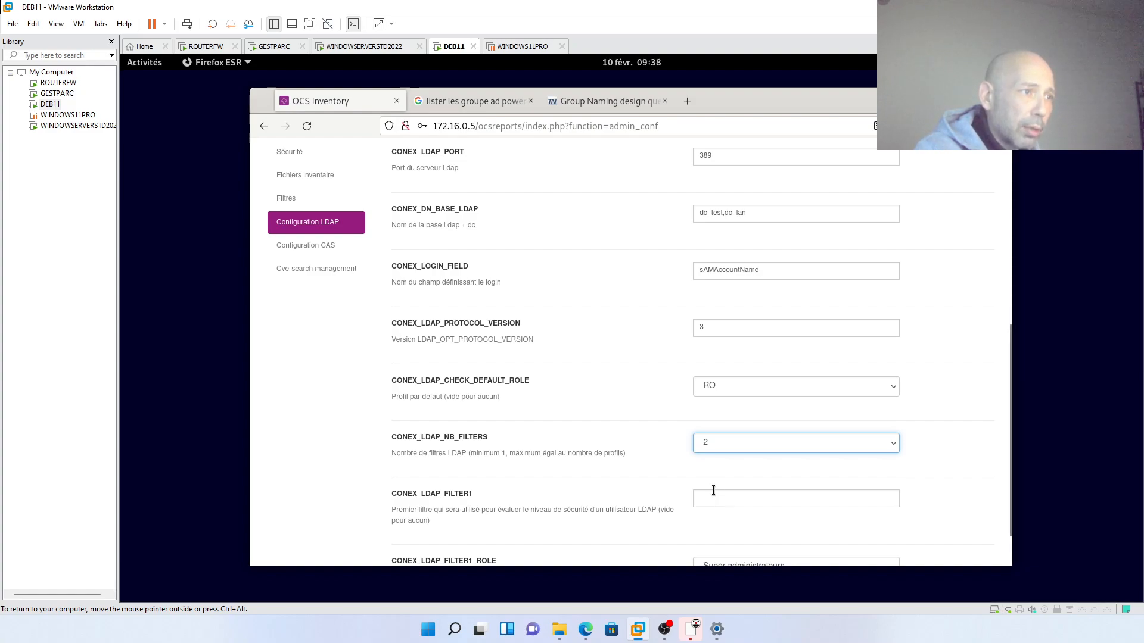
scroll(713, 493, down, 2)
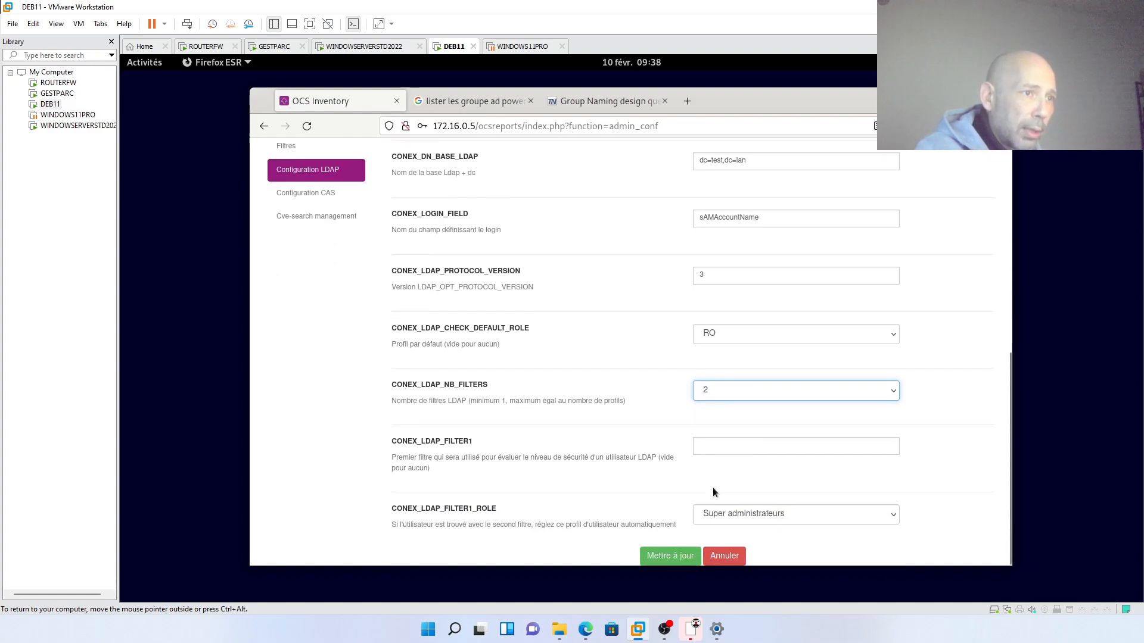
click(706, 447)
click(706, 447)
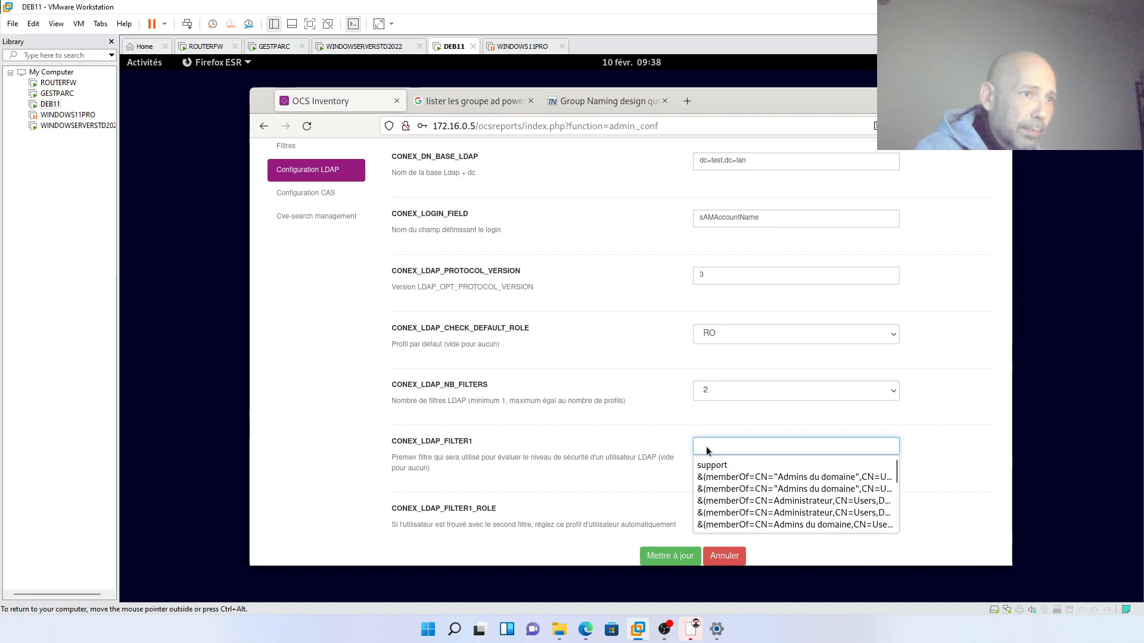
click(706, 447)
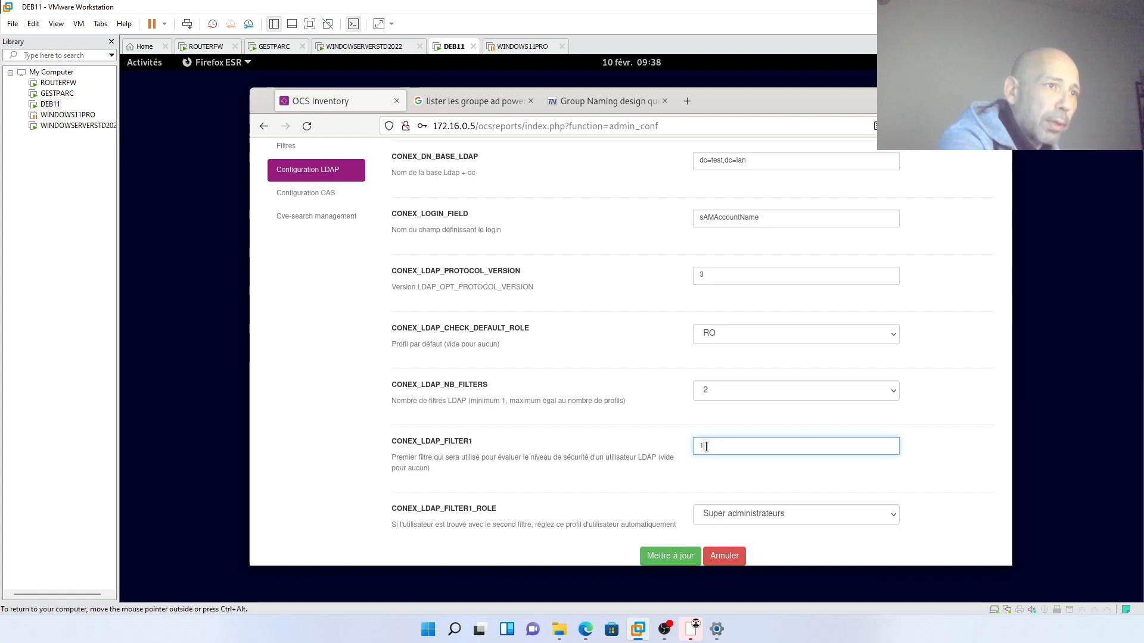
text(&)
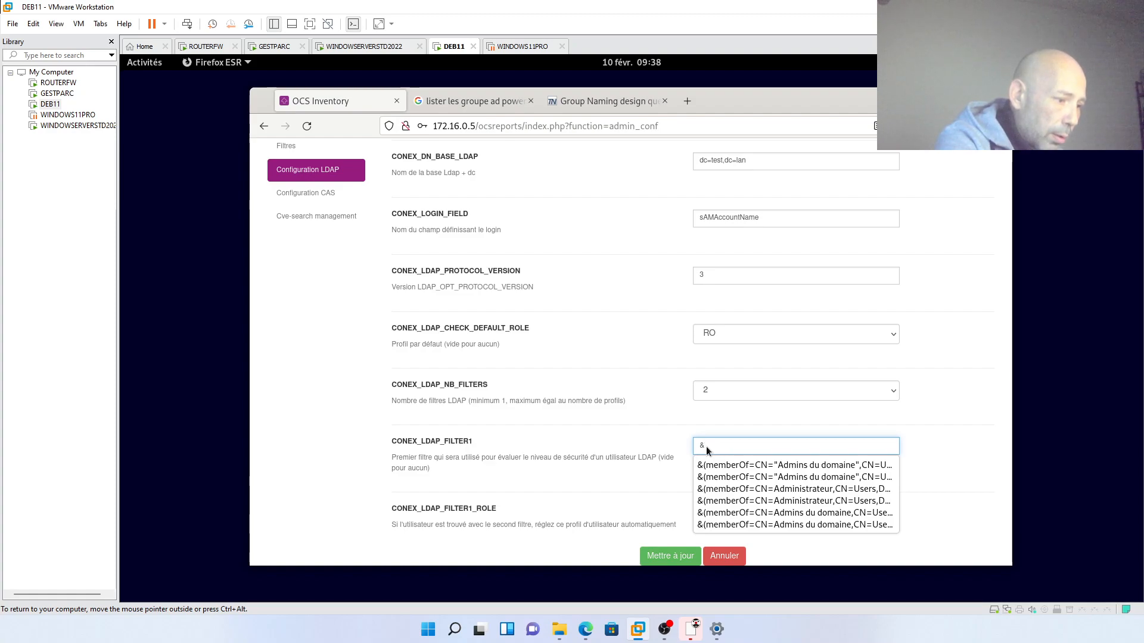
text(()
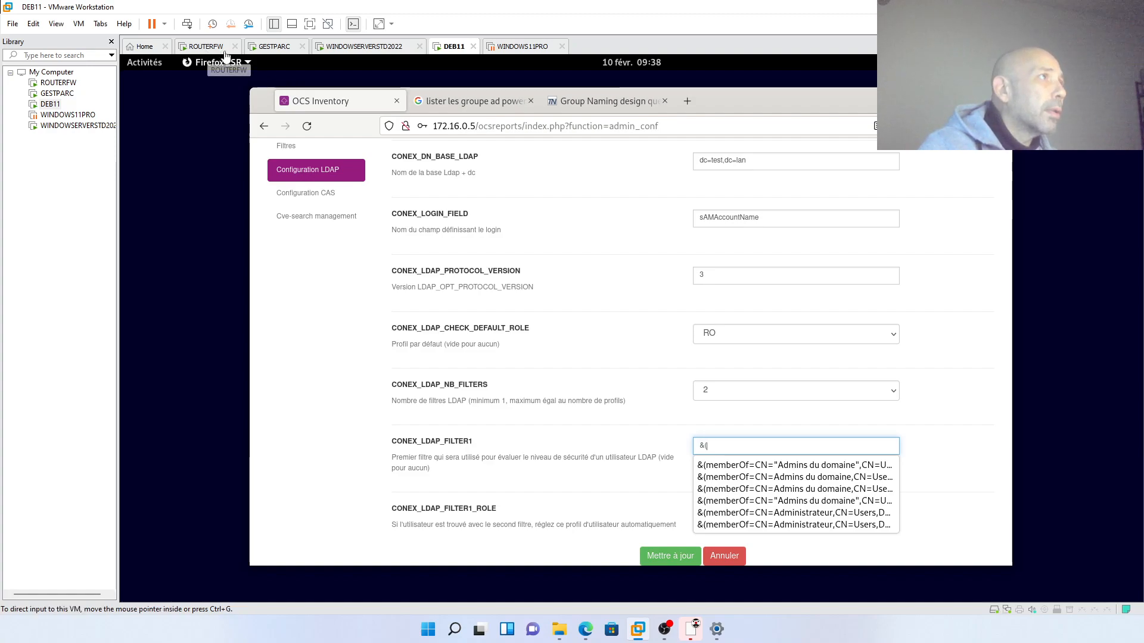
- On the Windows Server VM, launch Utilisateurs et ordinateurs Active Directory via a search for 'active'
click(325, 51)
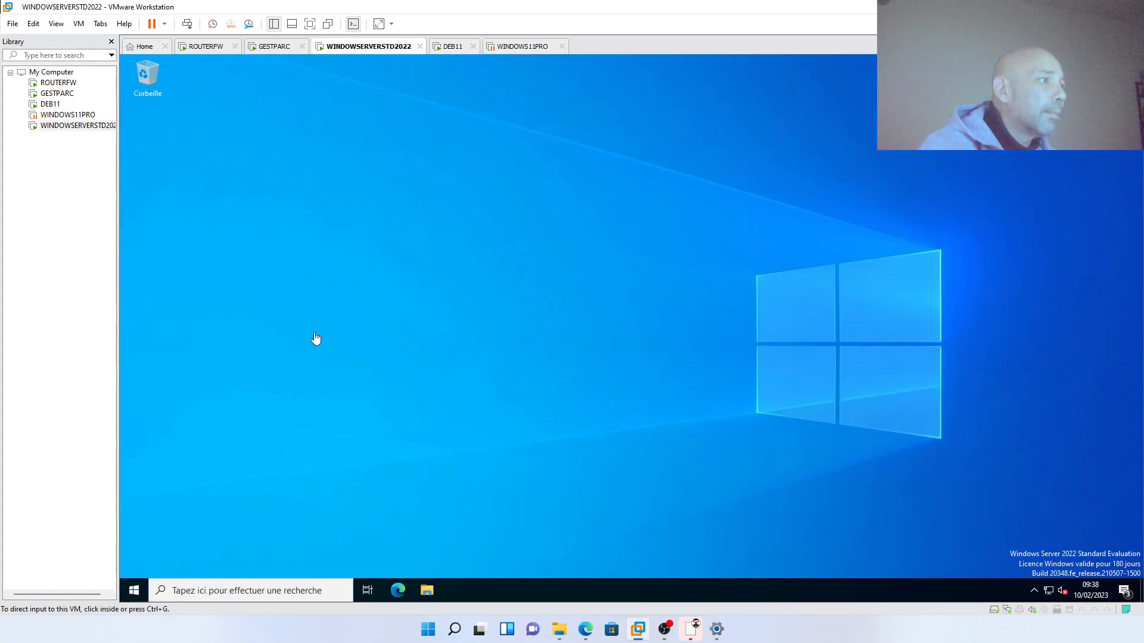
click(428, 589)
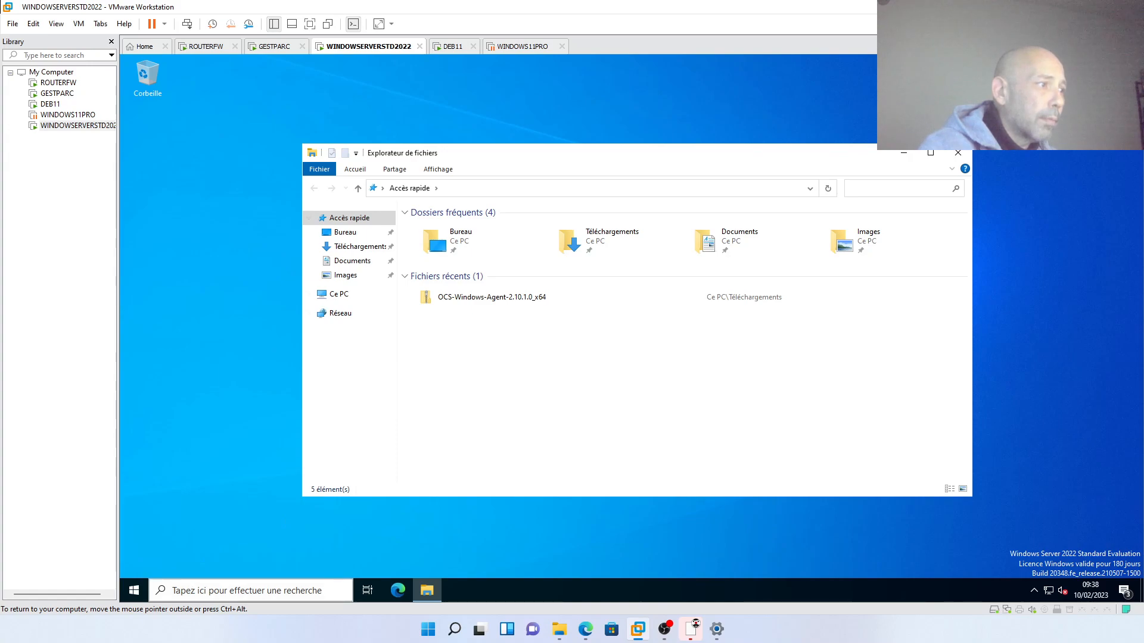
click(187, 586)
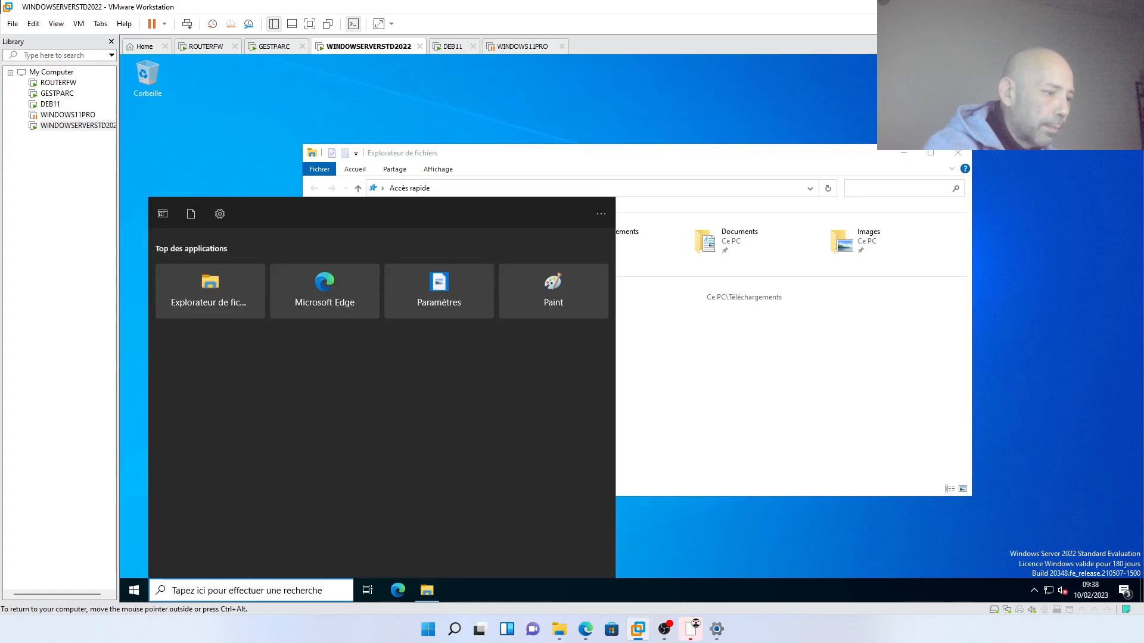
text(active)
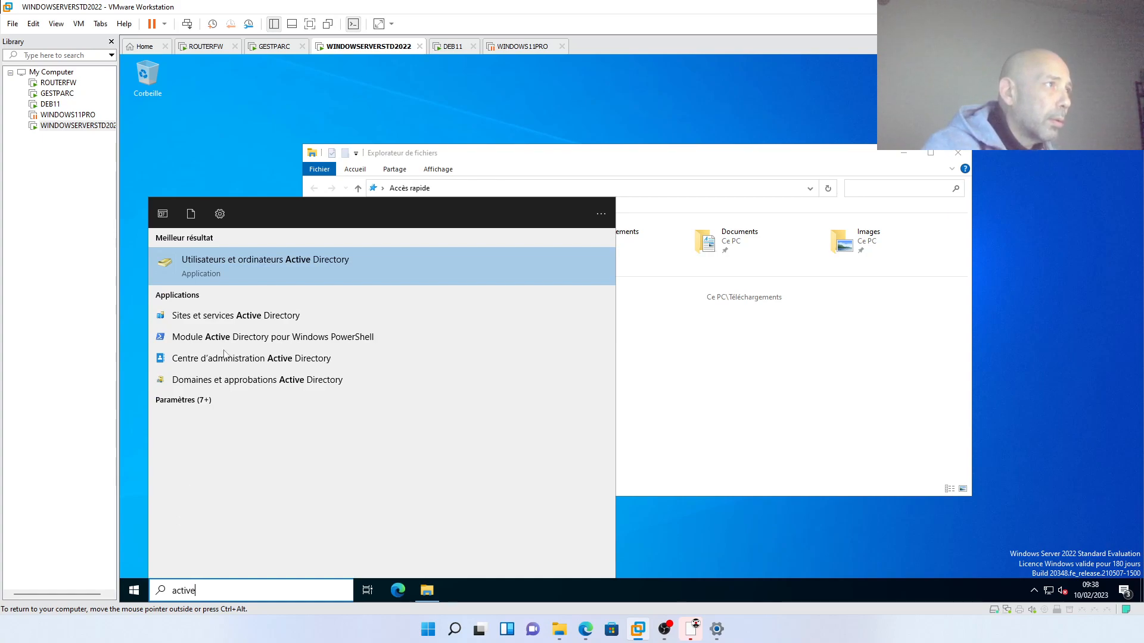
click(270, 272)
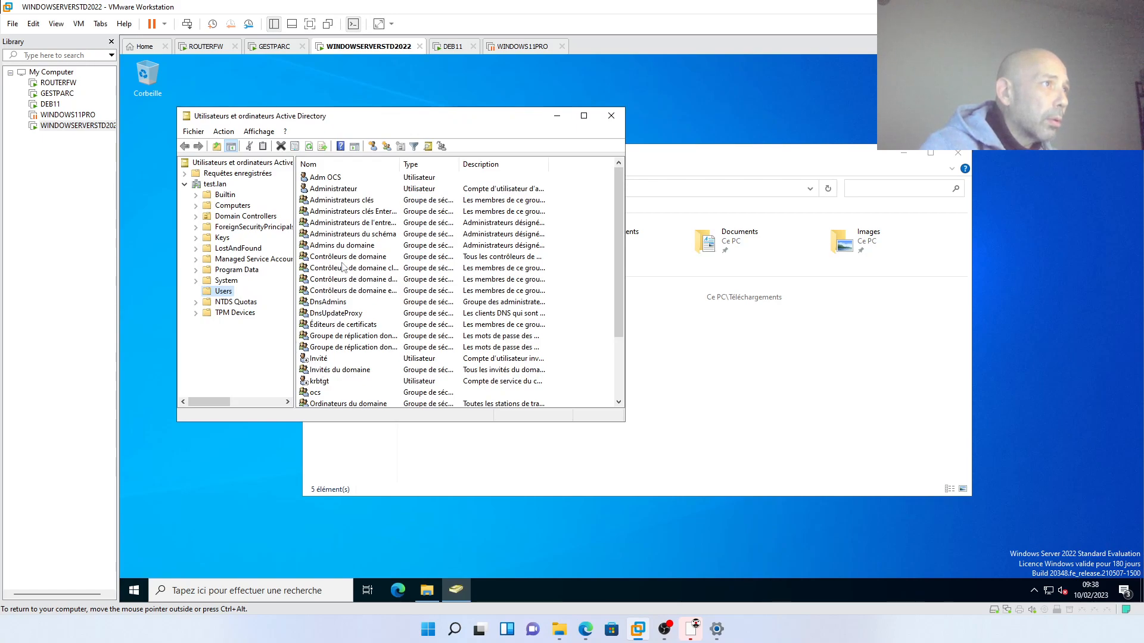
- Open the Admins du domaine group properties on the Attribute Editor tab
click(343, 247)
right_click(344, 245)
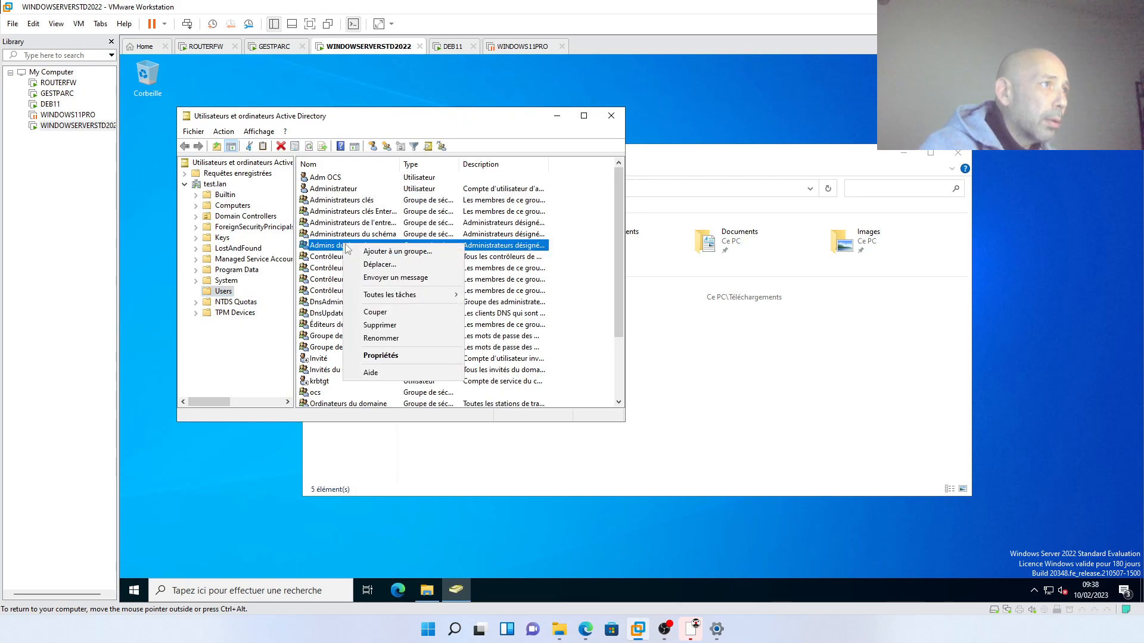
click(271, 132)
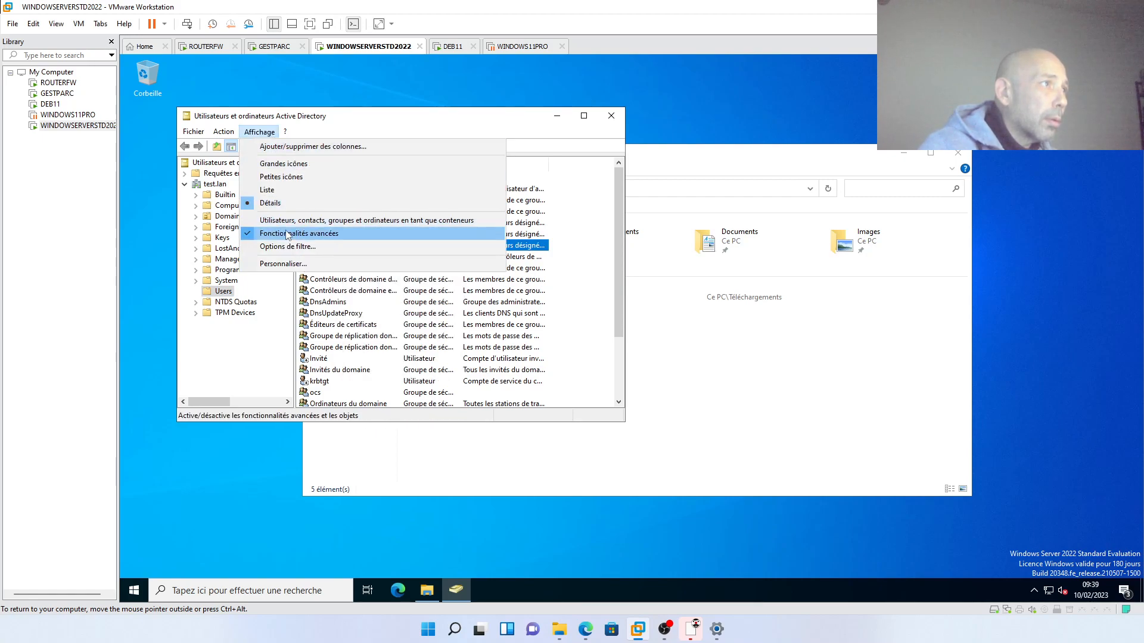
click(332, 291)
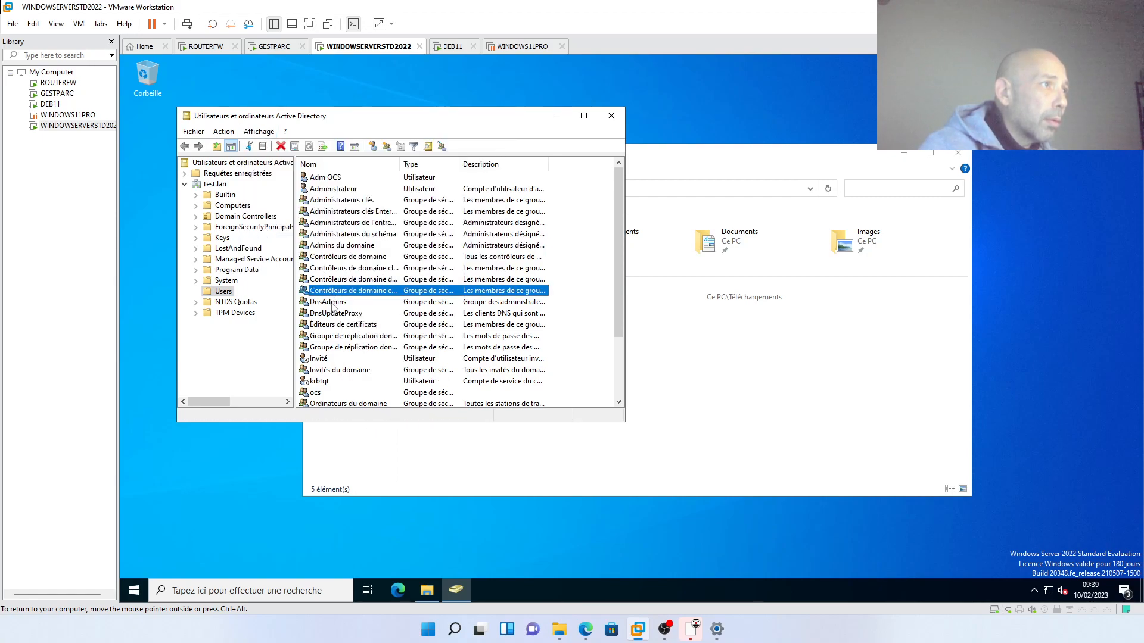
right_click(336, 249)
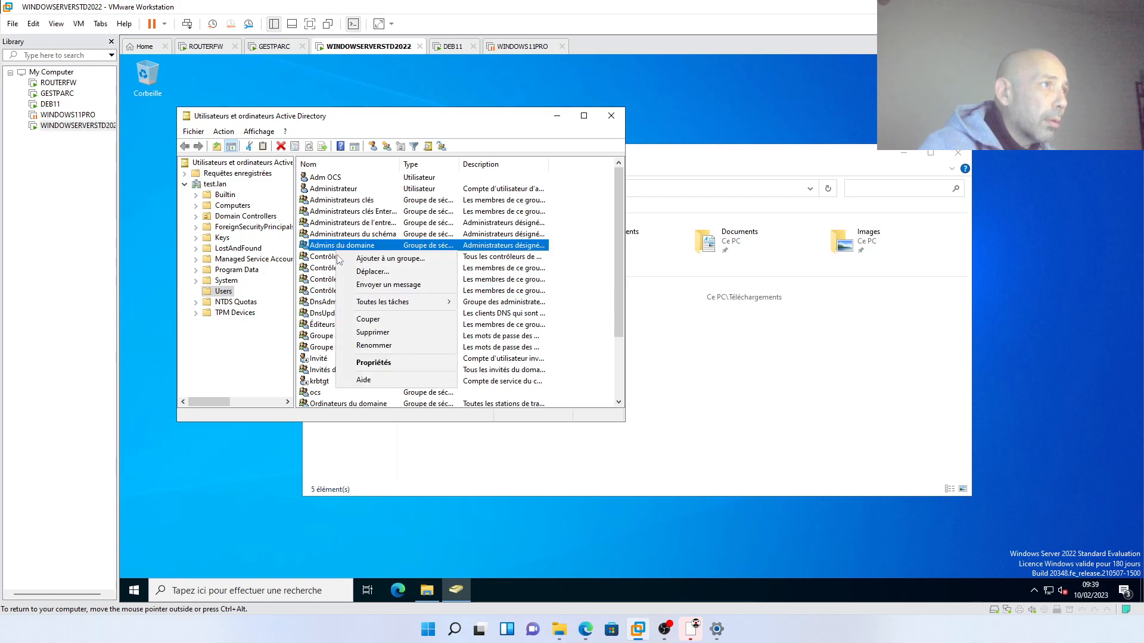
click(361, 364)
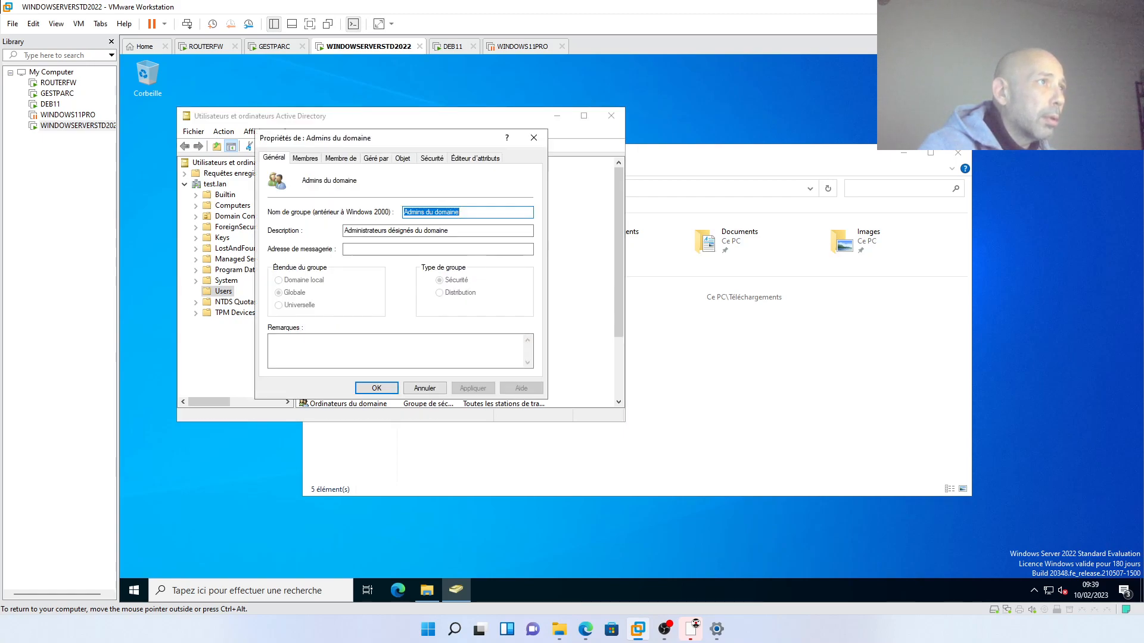
click(400, 158)
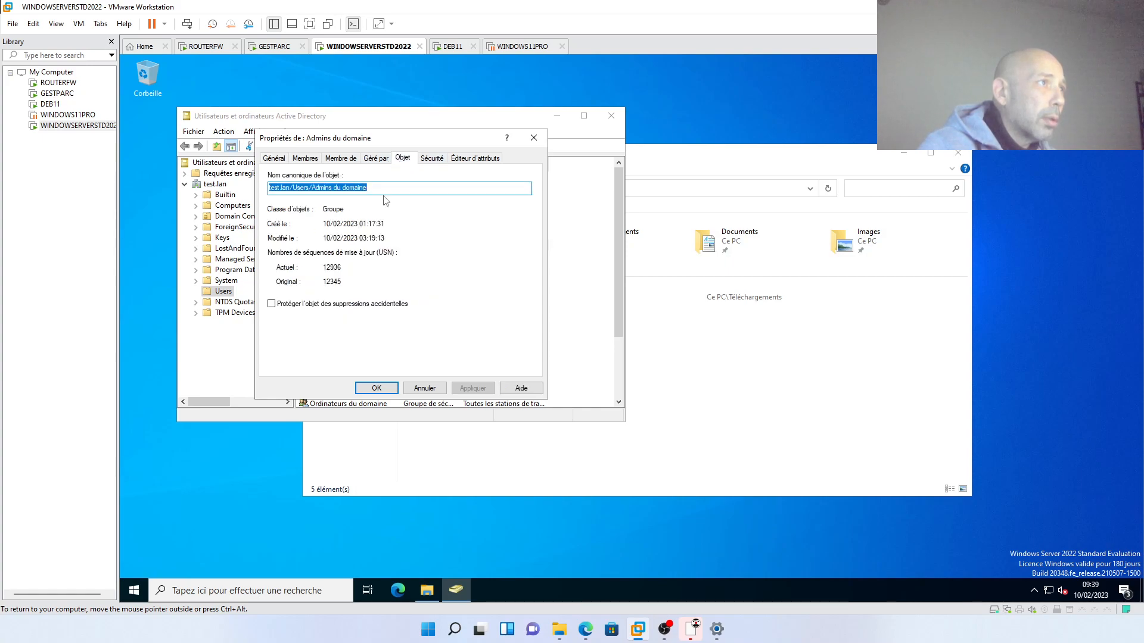
click(474, 158)
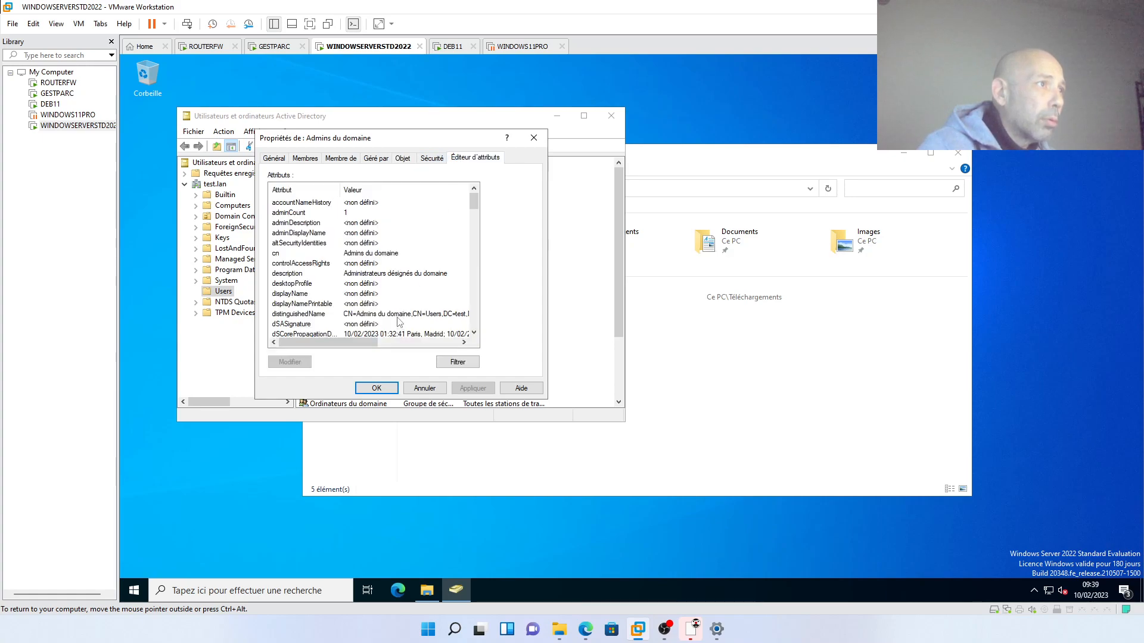
- Copy the group's distinguishedName value and return to the DEB11 machine
click(399, 315)
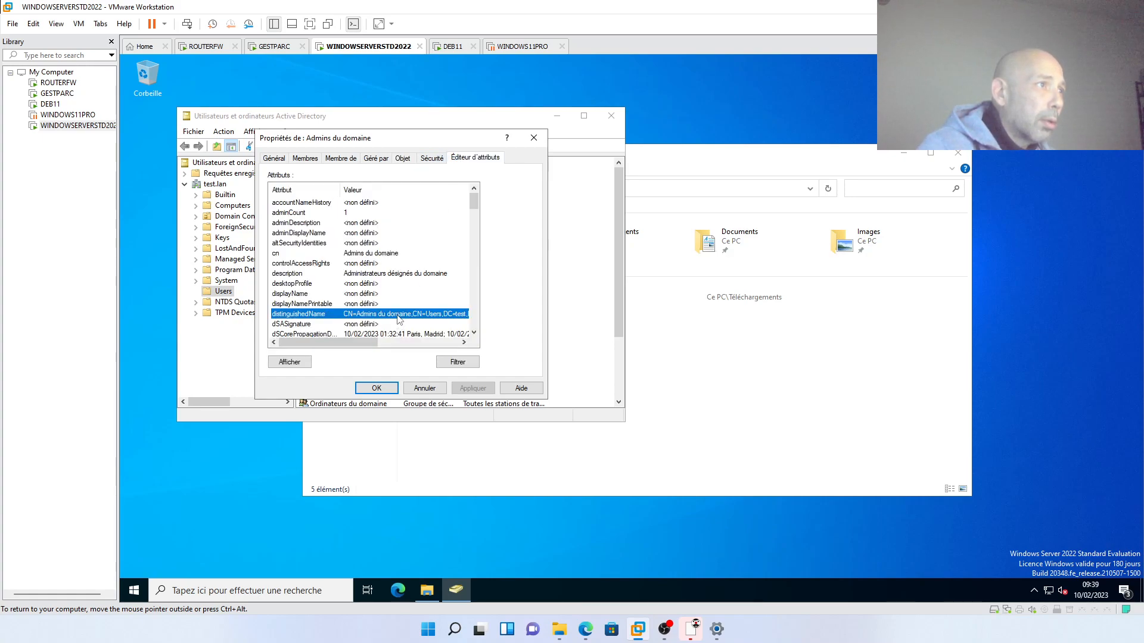
double_click(399, 316)
right_click(396, 280)
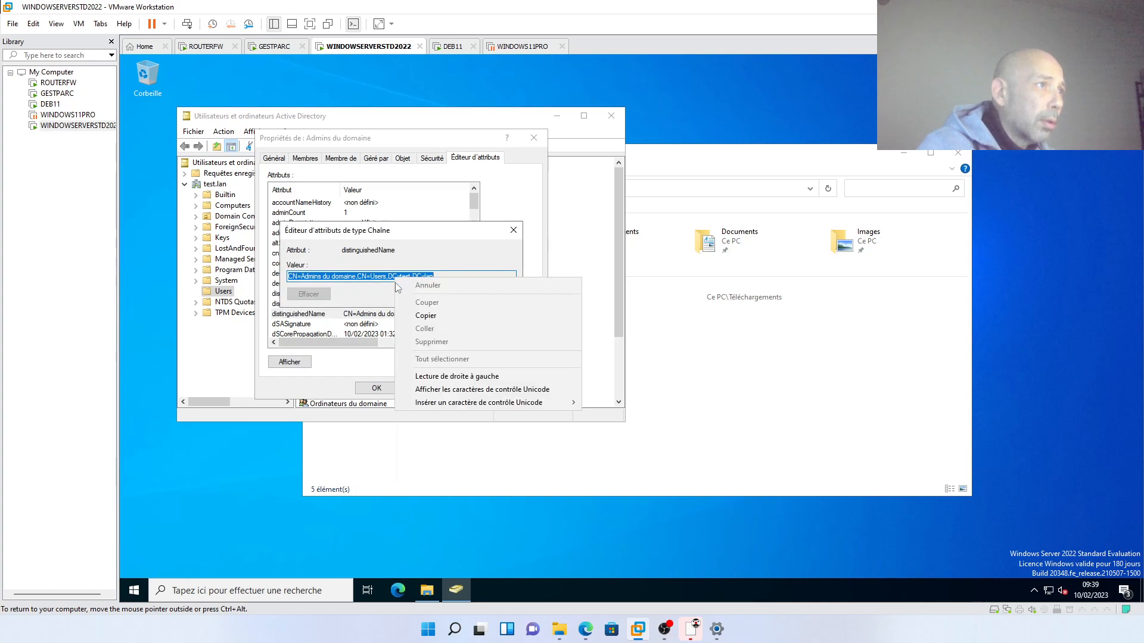
click(411, 317)
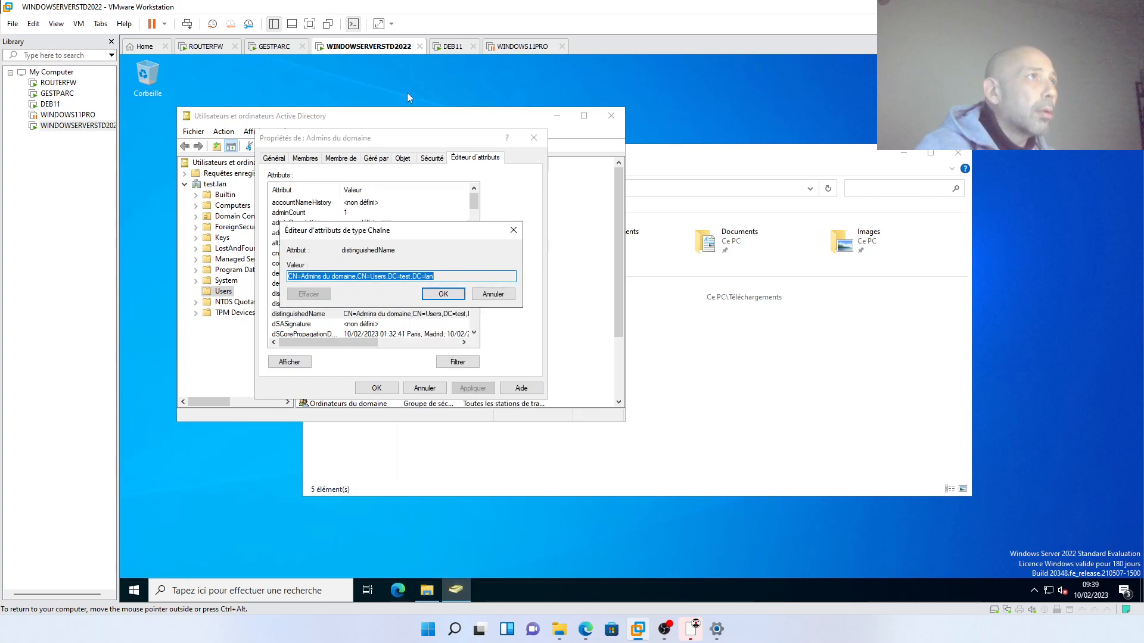
click(451, 47)
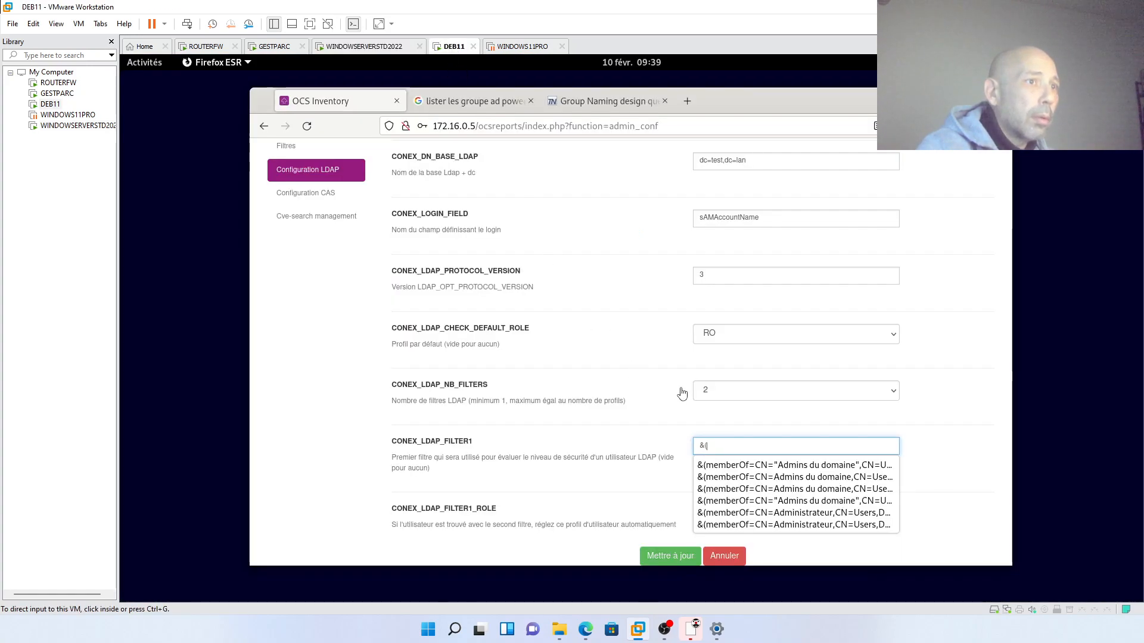
- Complete CONEX_LDAP_FILTER1 as &(memberof=CN=Admins du domaine,CN=Users,DC=test,DC=lan) by pasting the DN
click(712, 446)
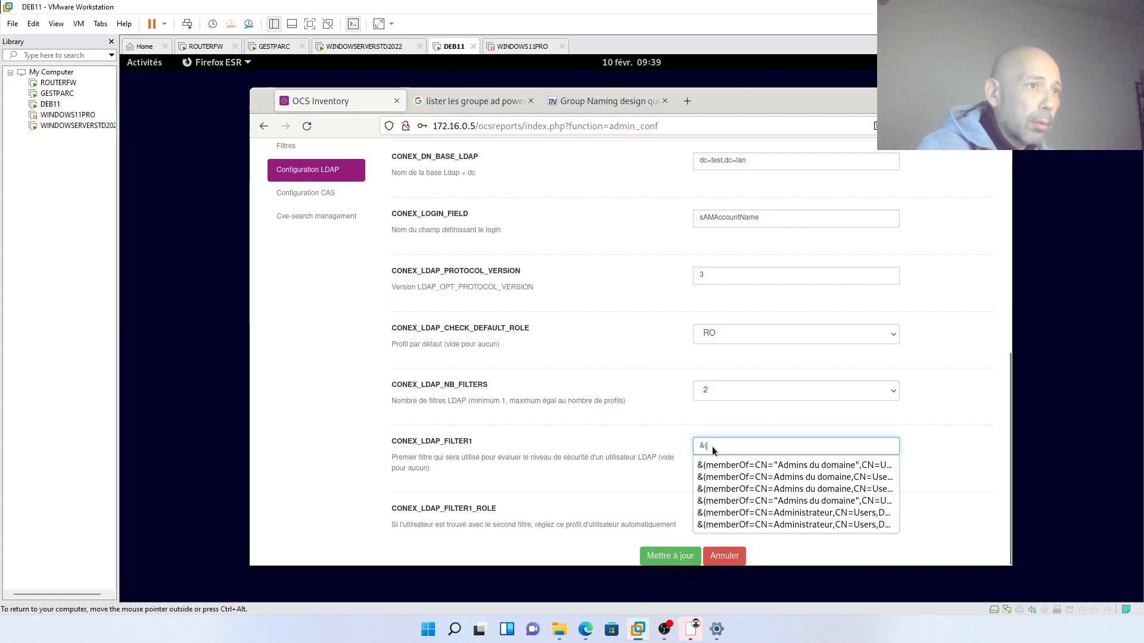
right_click(712, 446)
key(Escape)
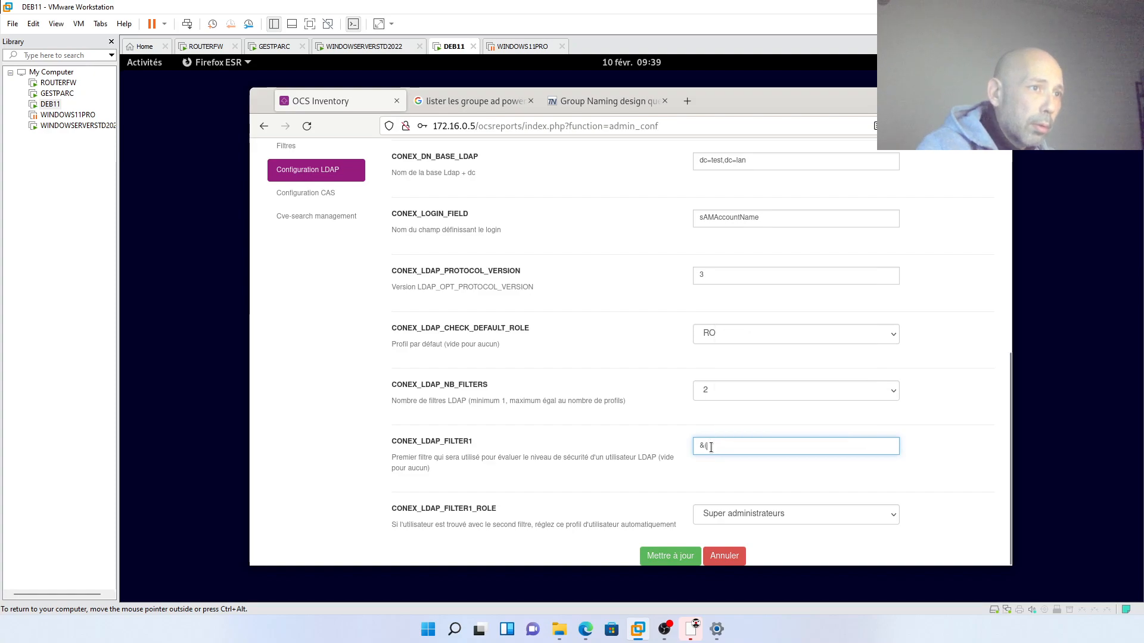
text(me)
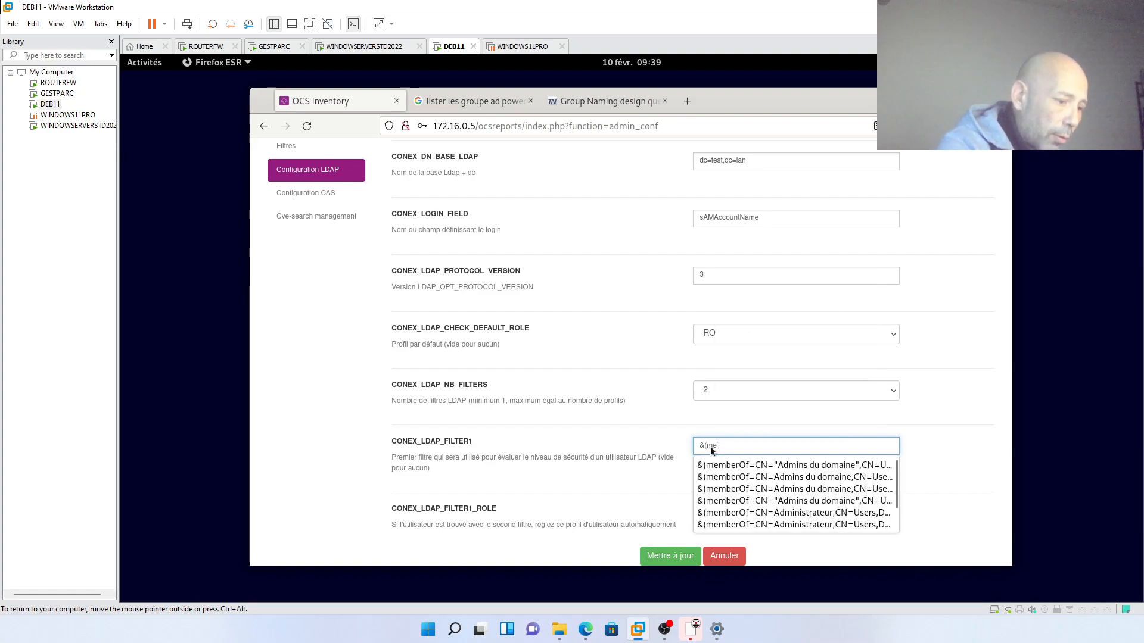
text(mber)
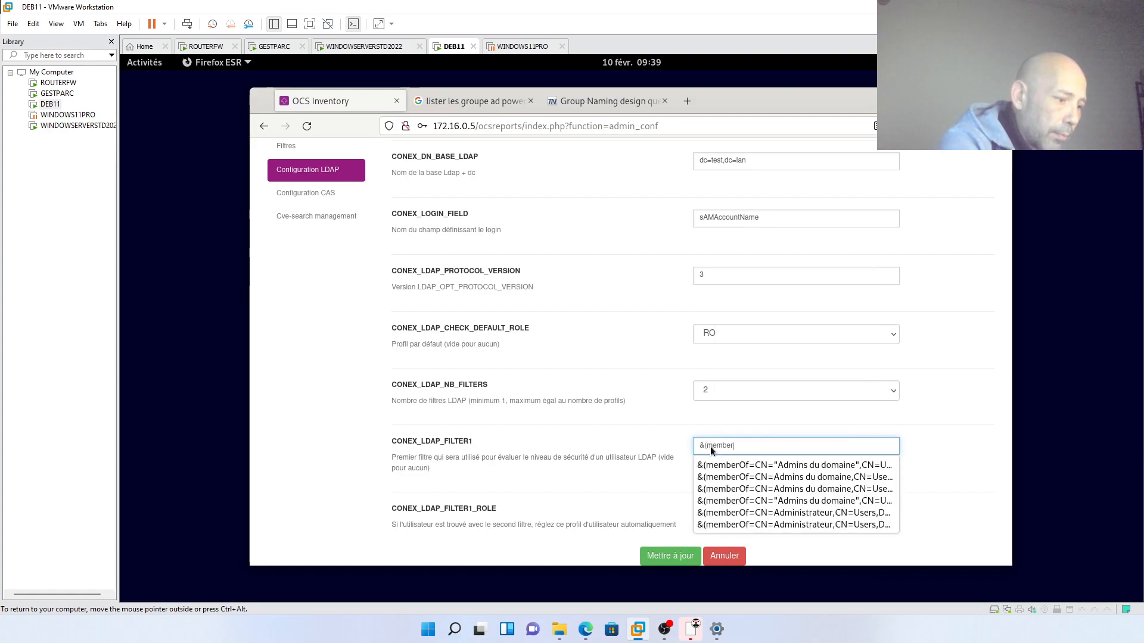
text(of=)
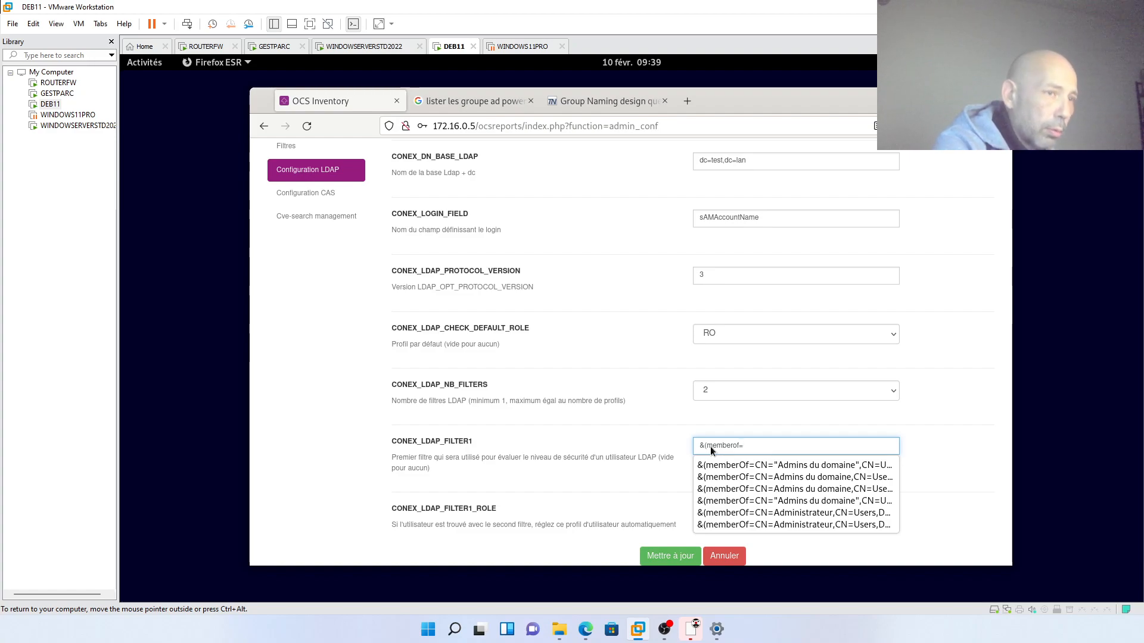
key(ctrl+v)
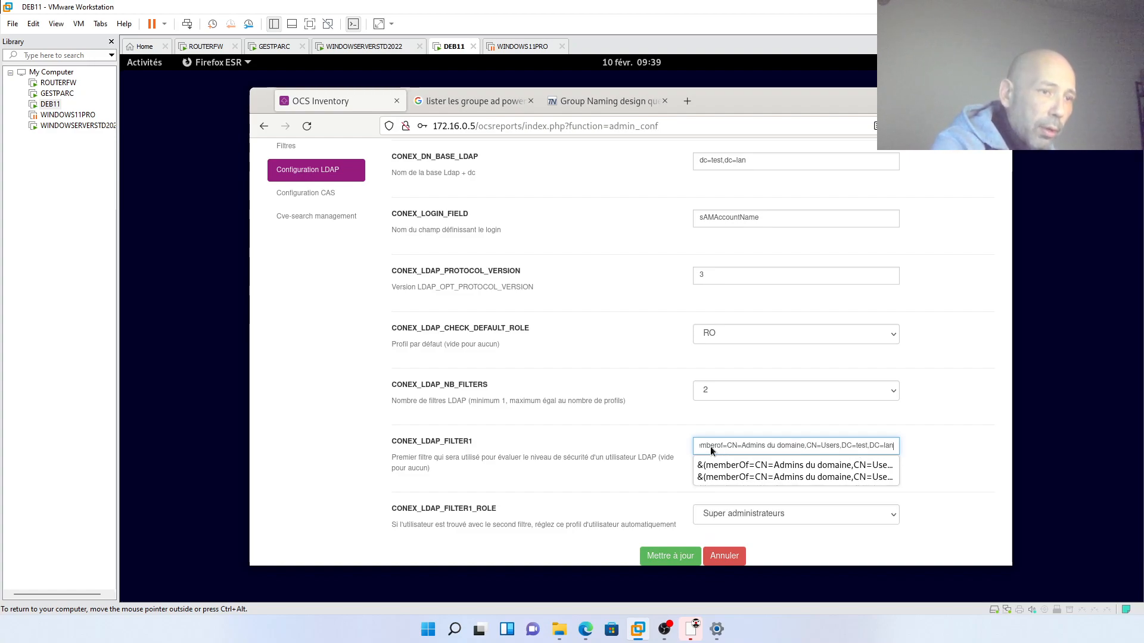
text())
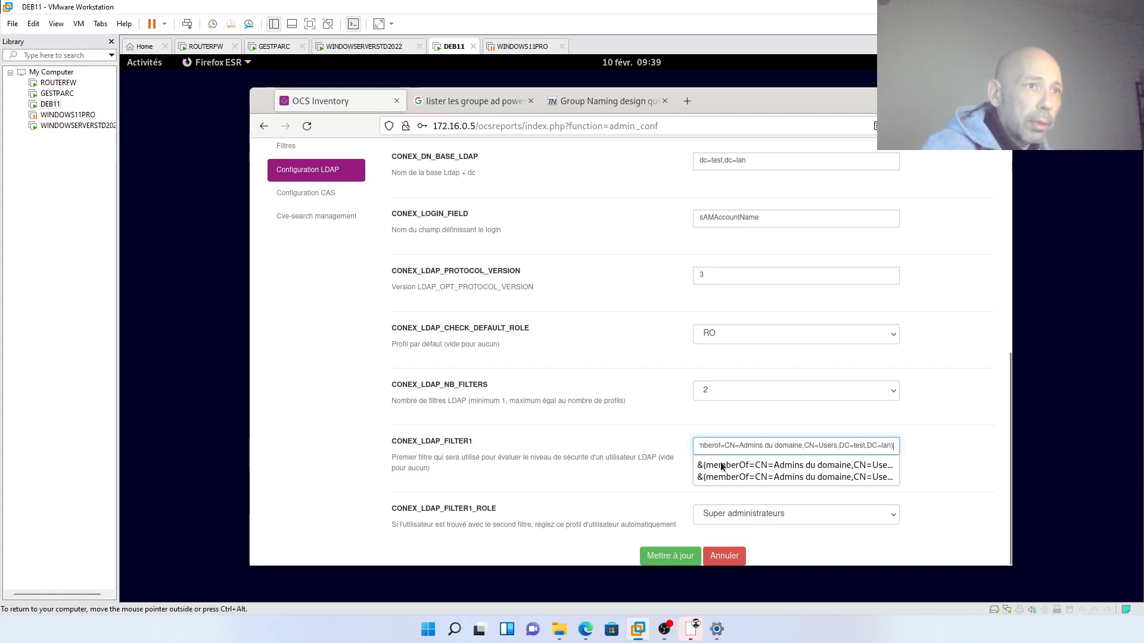
click(724, 498)
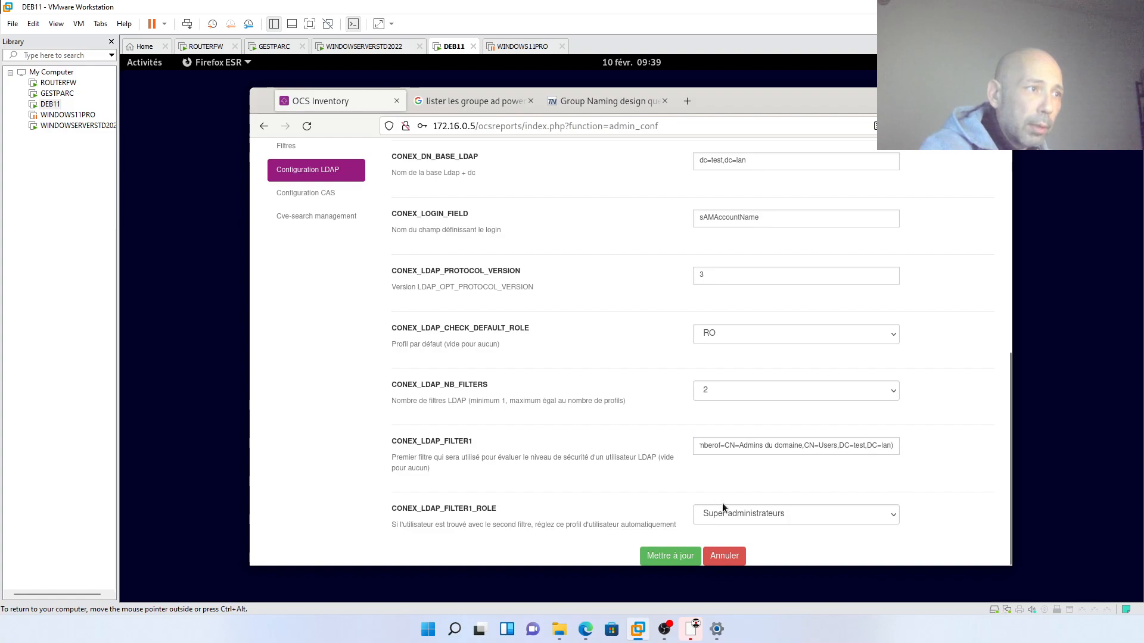
- Save the LDAP settings with Mettre à jour, then begin CONEX_LDAP_FILTER2 with '&('
click(670, 556)
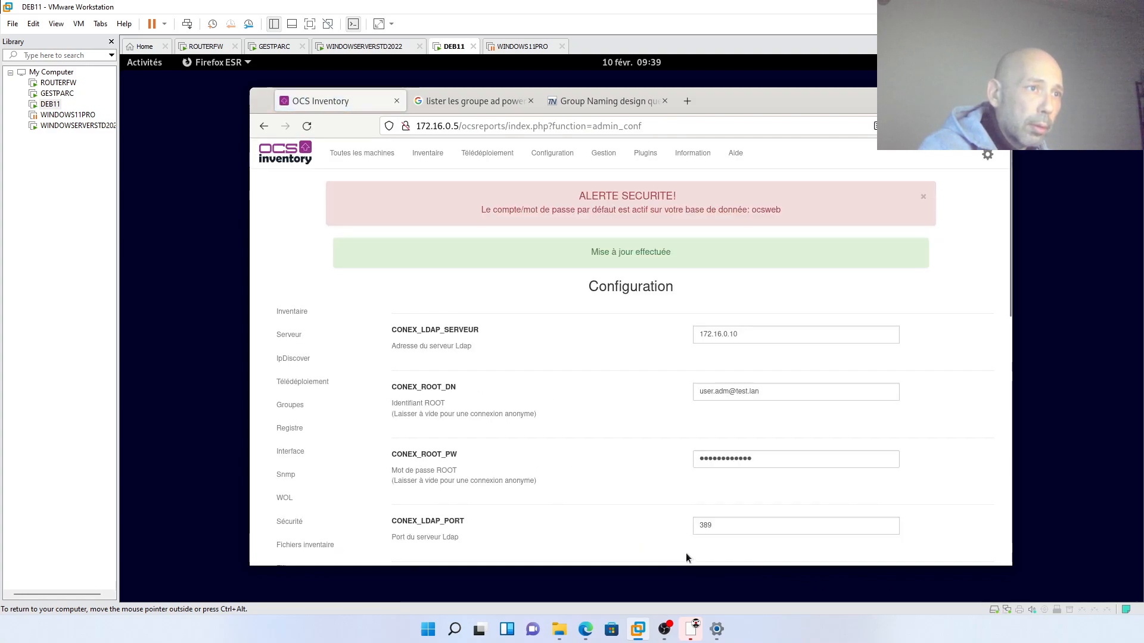
scroll(704, 517, down, 10)
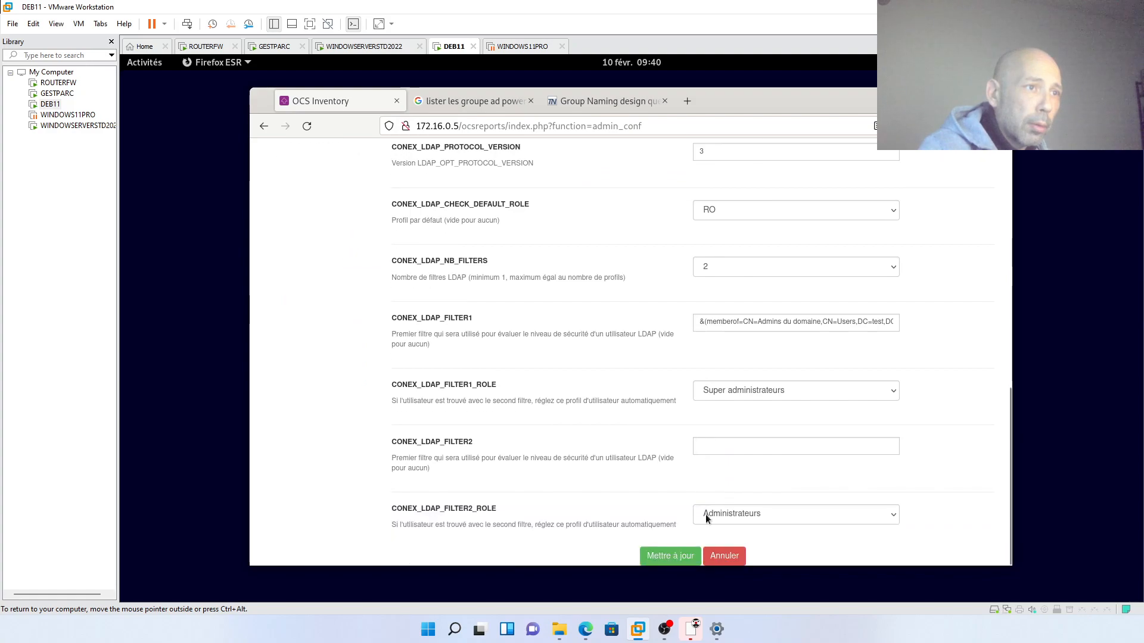
click(704, 448)
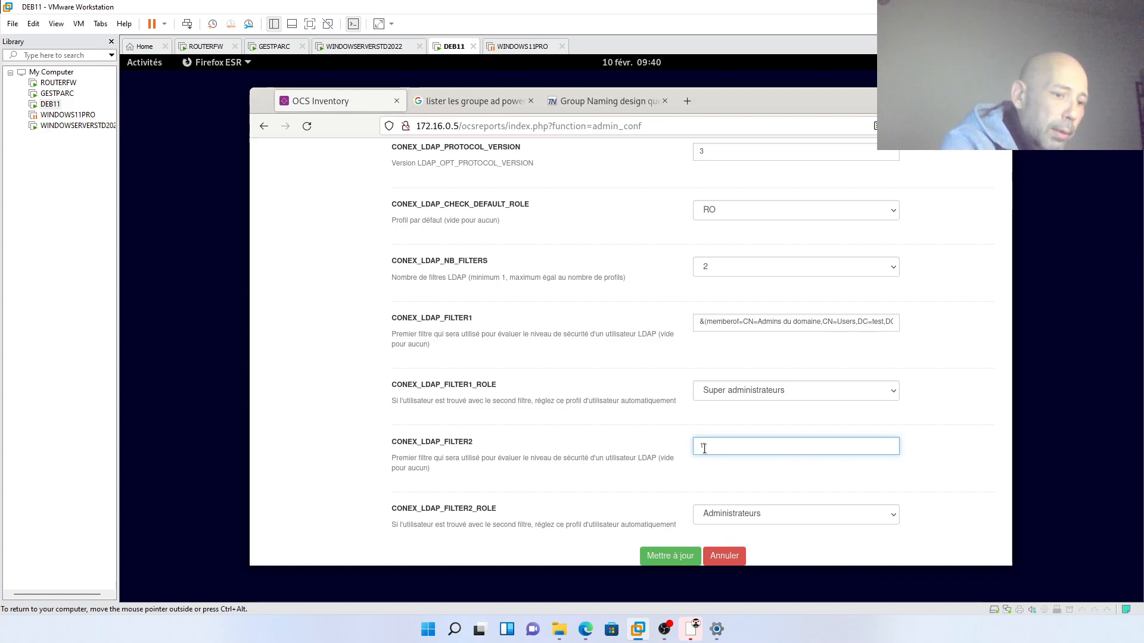
text(&)
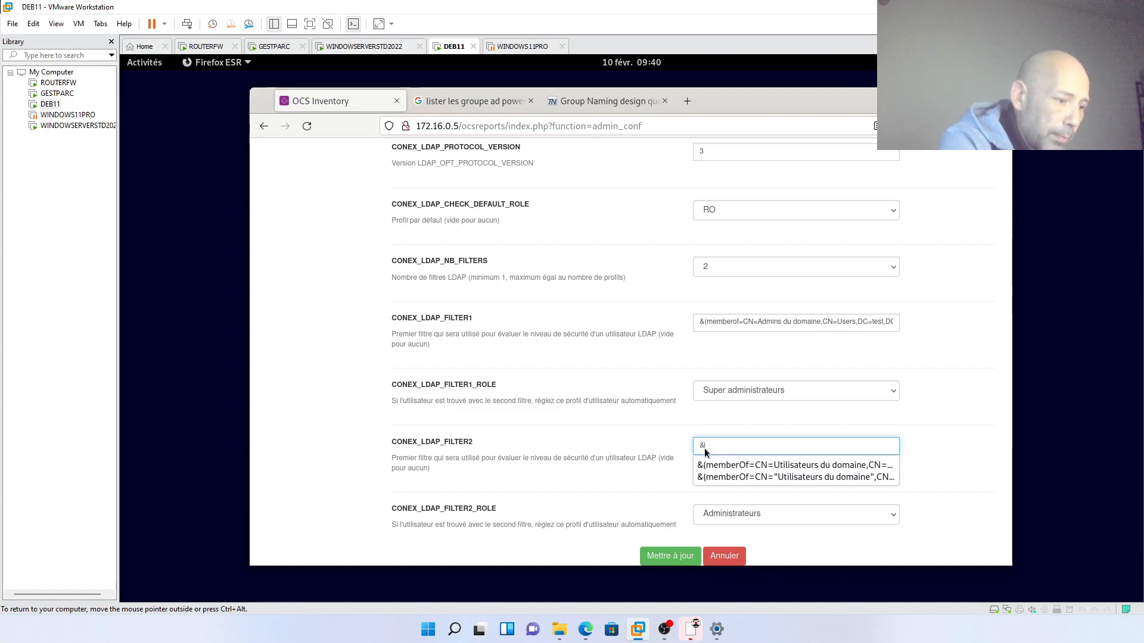
text((memberof=)
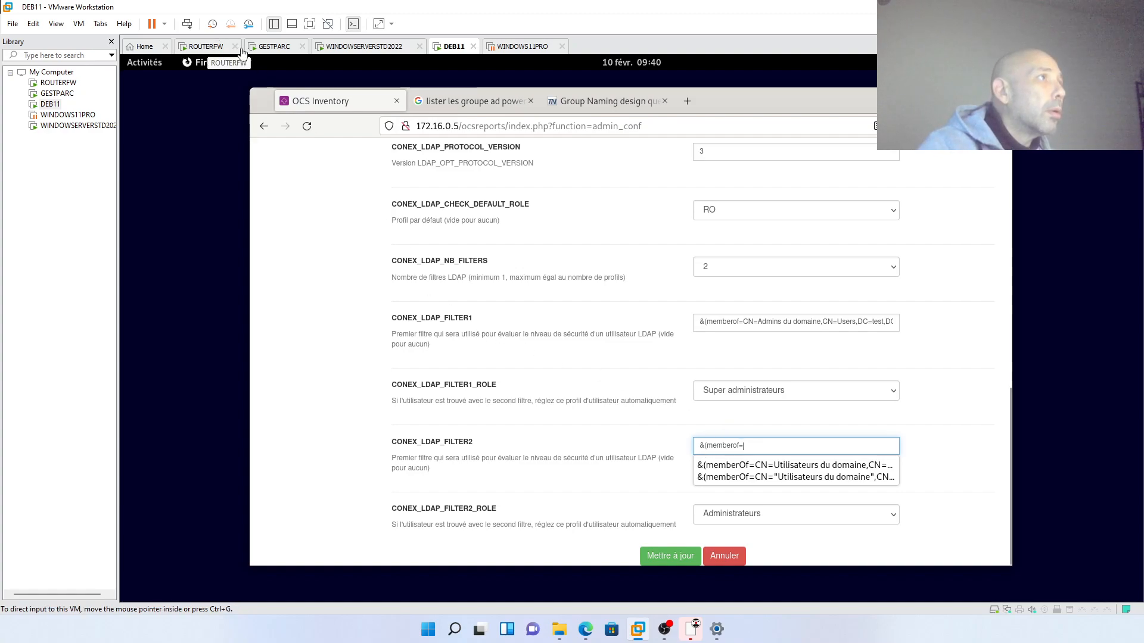
- On the Windows Server, close the Admins du domaine attribute editor and properties unchanged
click(266, 51)
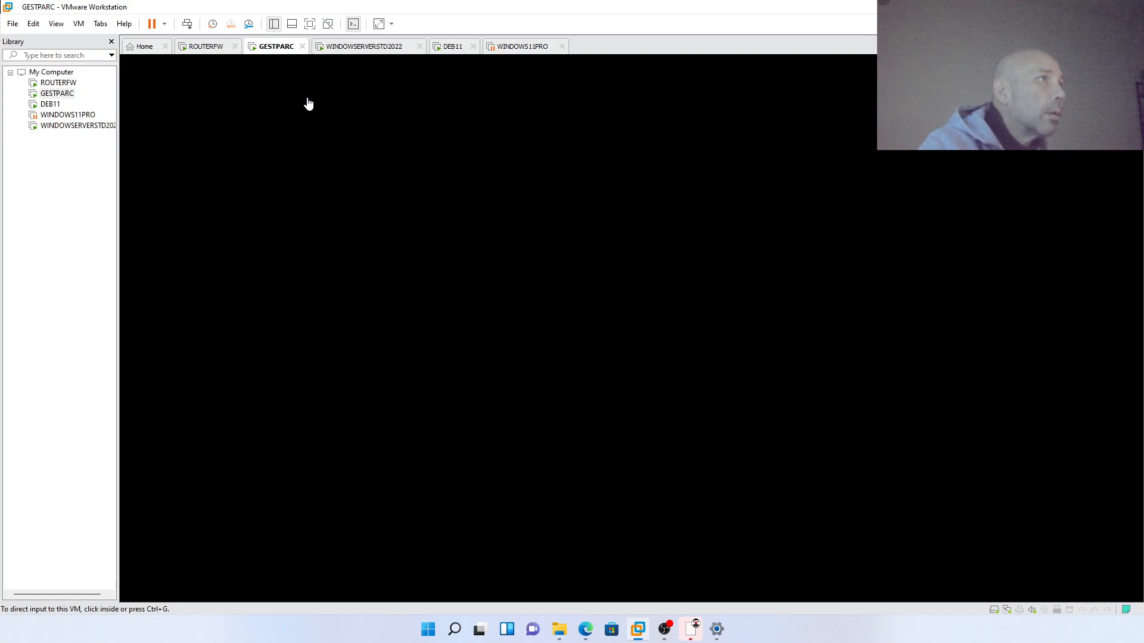
click(310, 128)
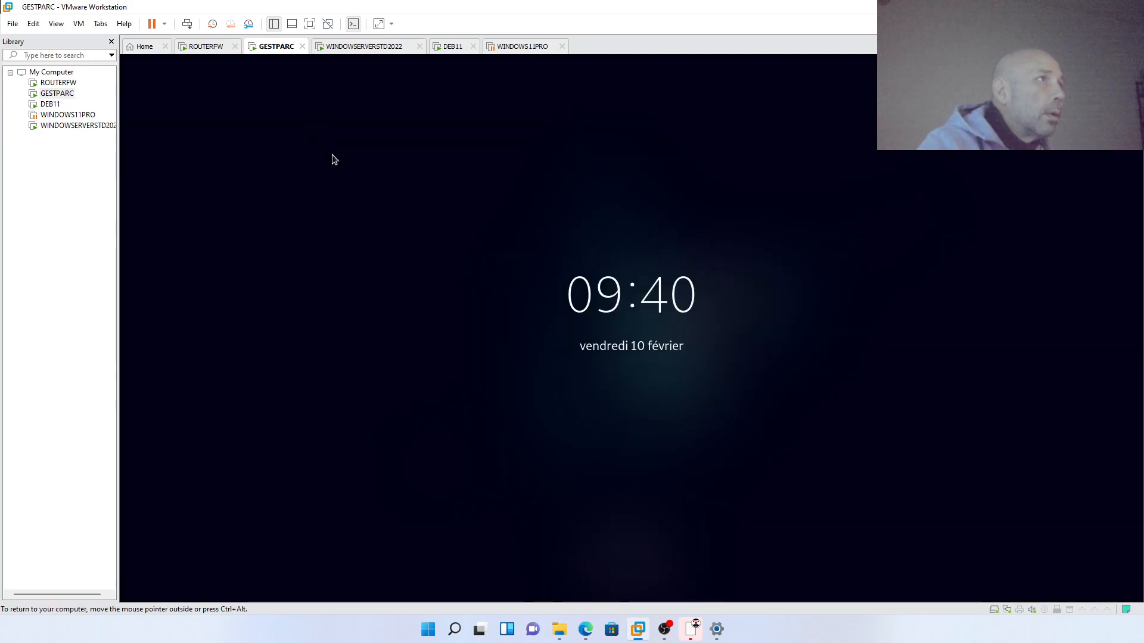
click(343, 48)
click(493, 294)
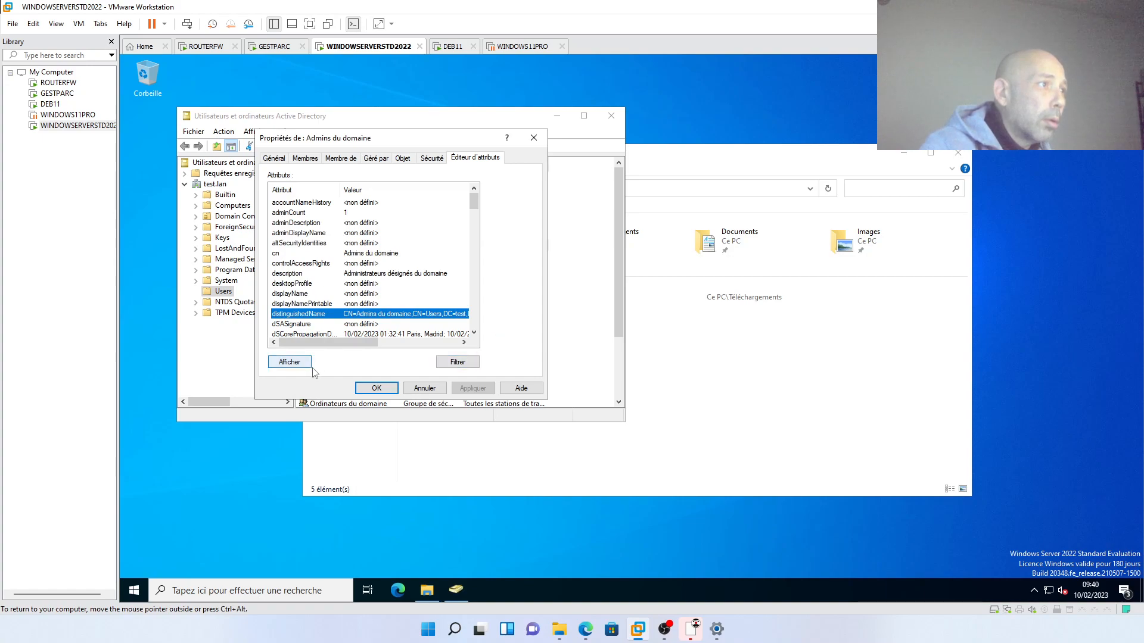
click(385, 390)
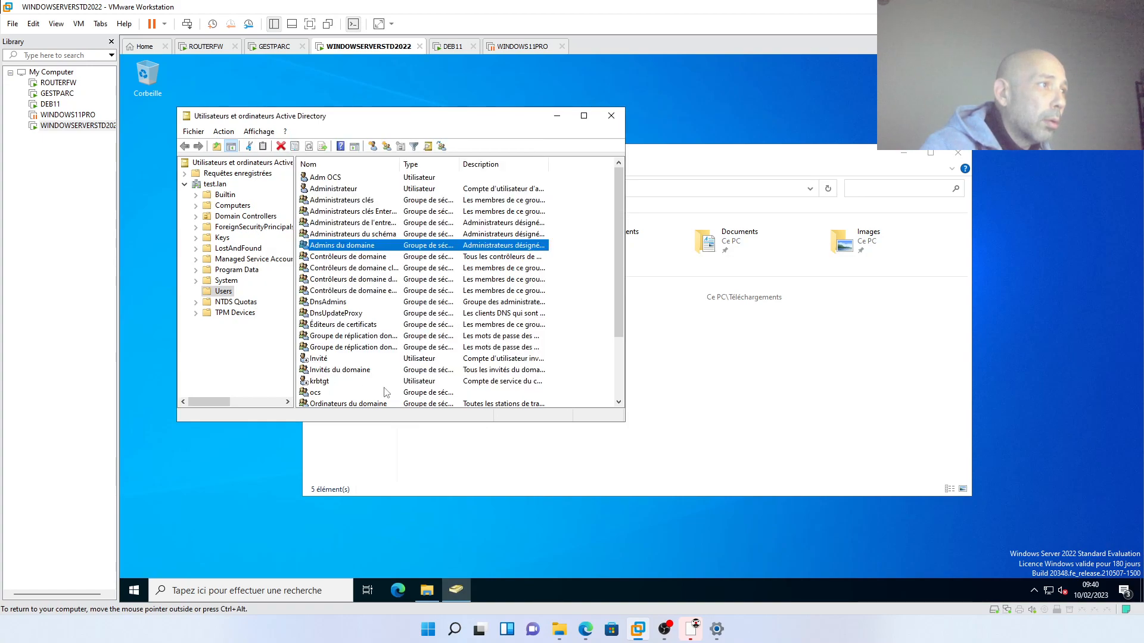
- Copy the Utilisateurs du domaine group's distinguishedName from its Attribute Editor
scroll(353, 360, down, 3)
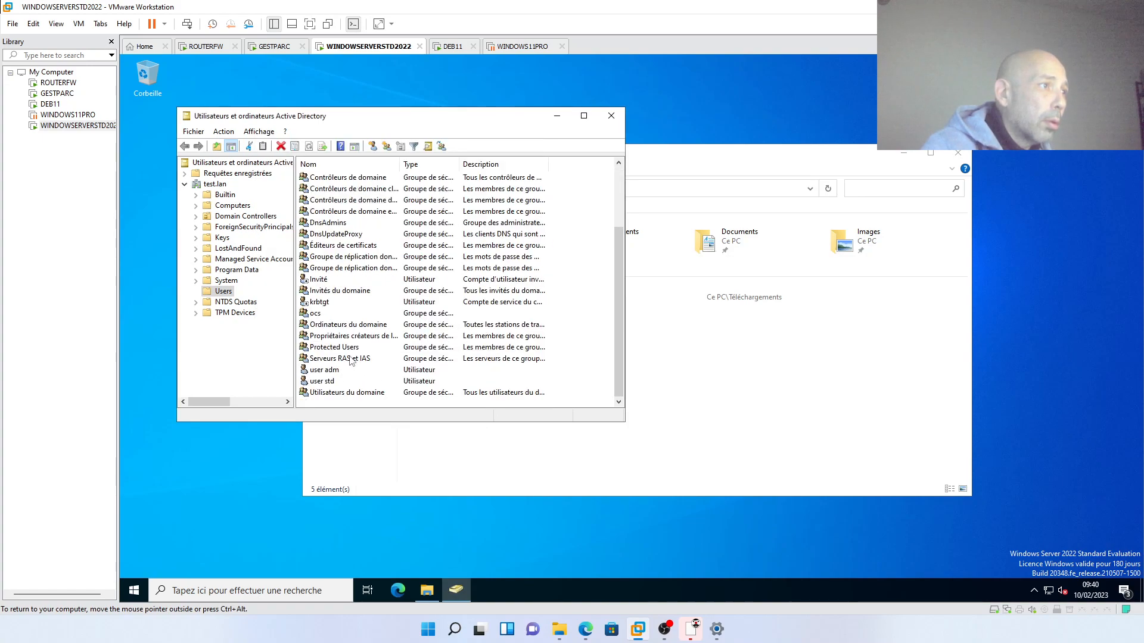
right_click(354, 395)
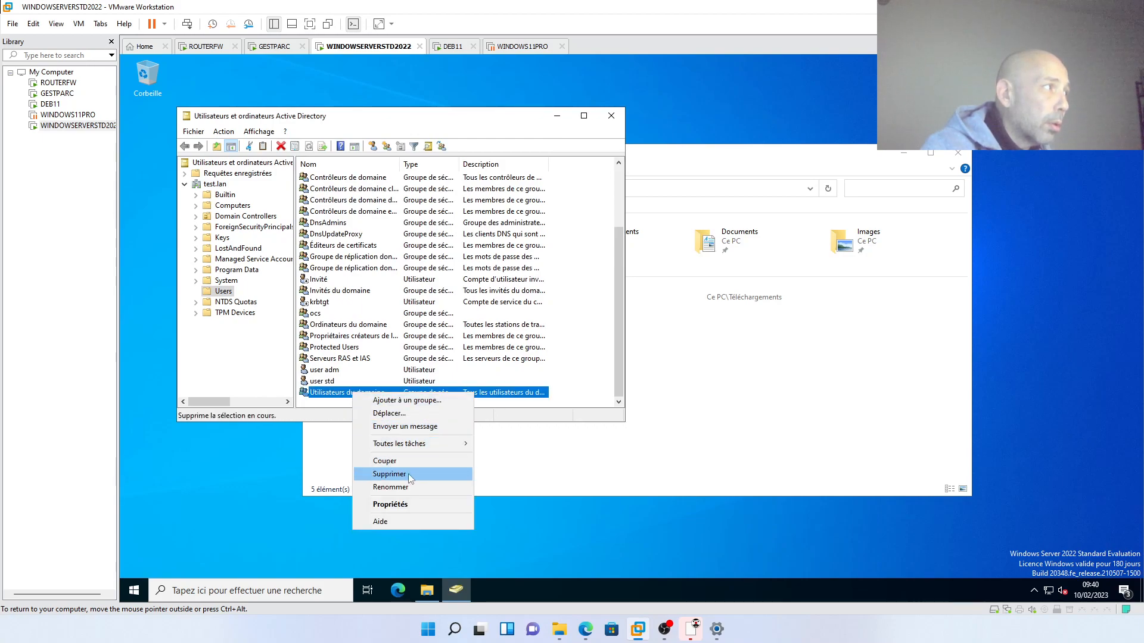
click(412, 506)
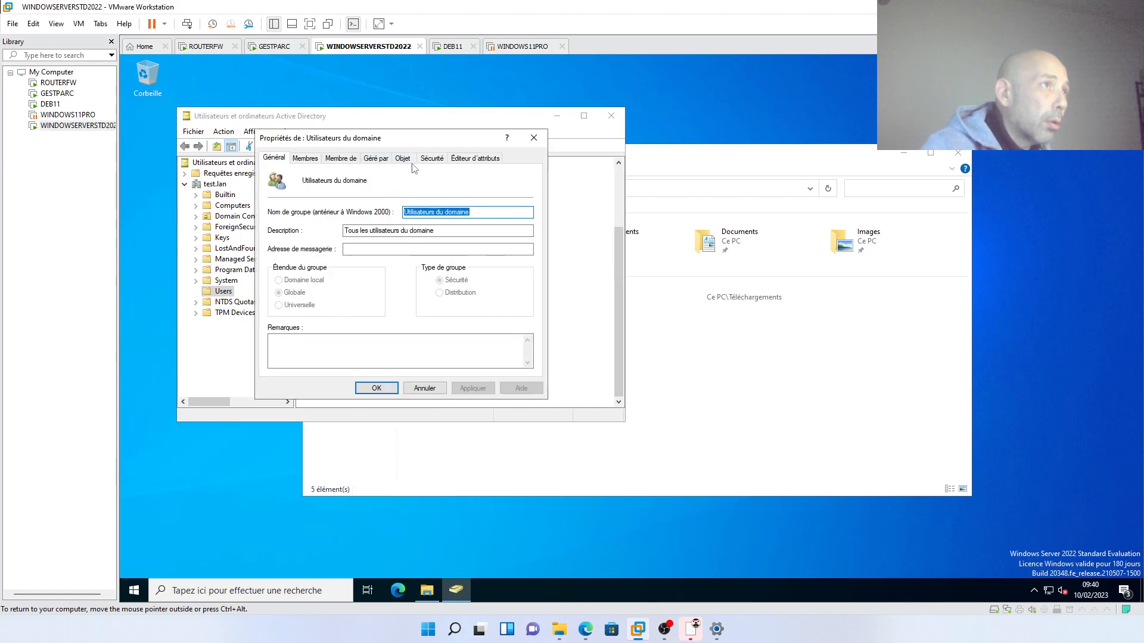
click(461, 161)
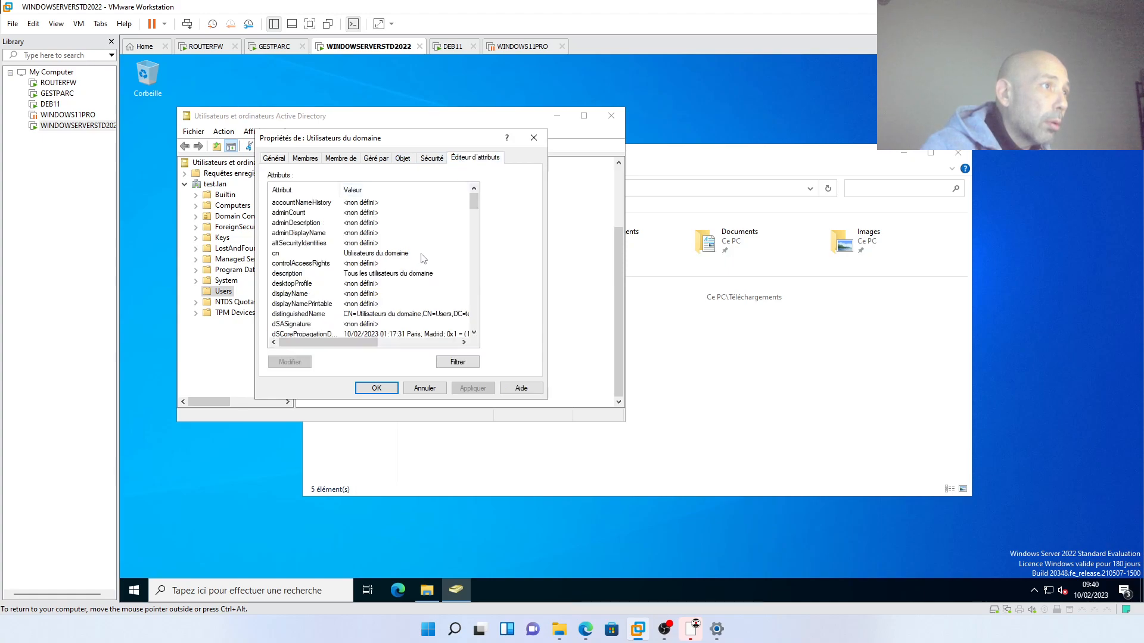
click(401, 315)
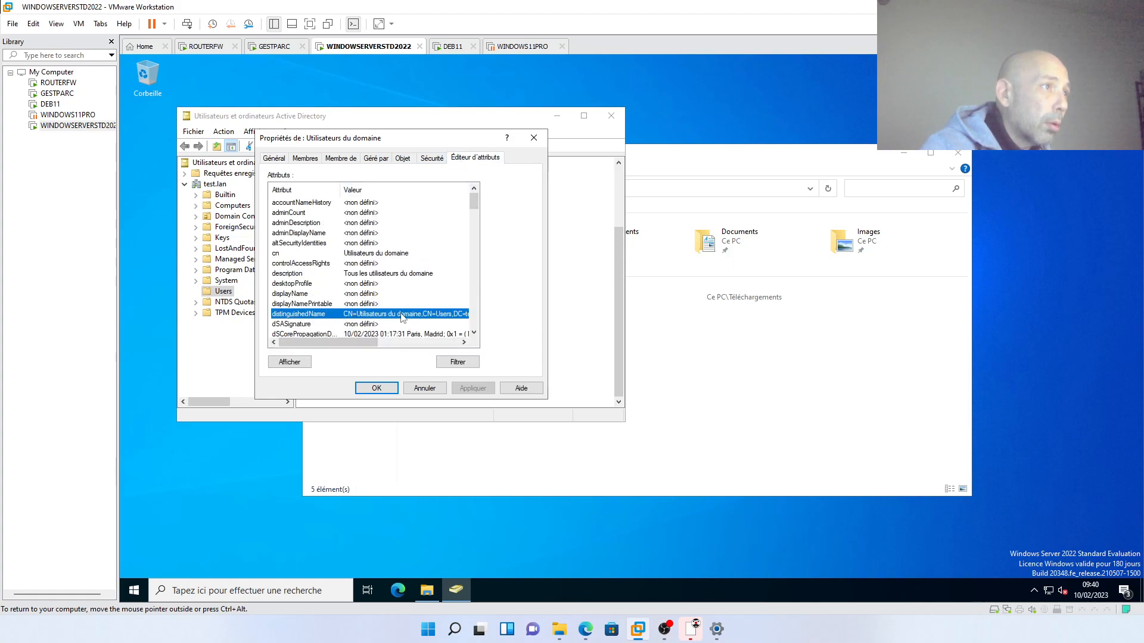
double_click(401, 315)
key(ctrl+c)
right_click(400, 277)
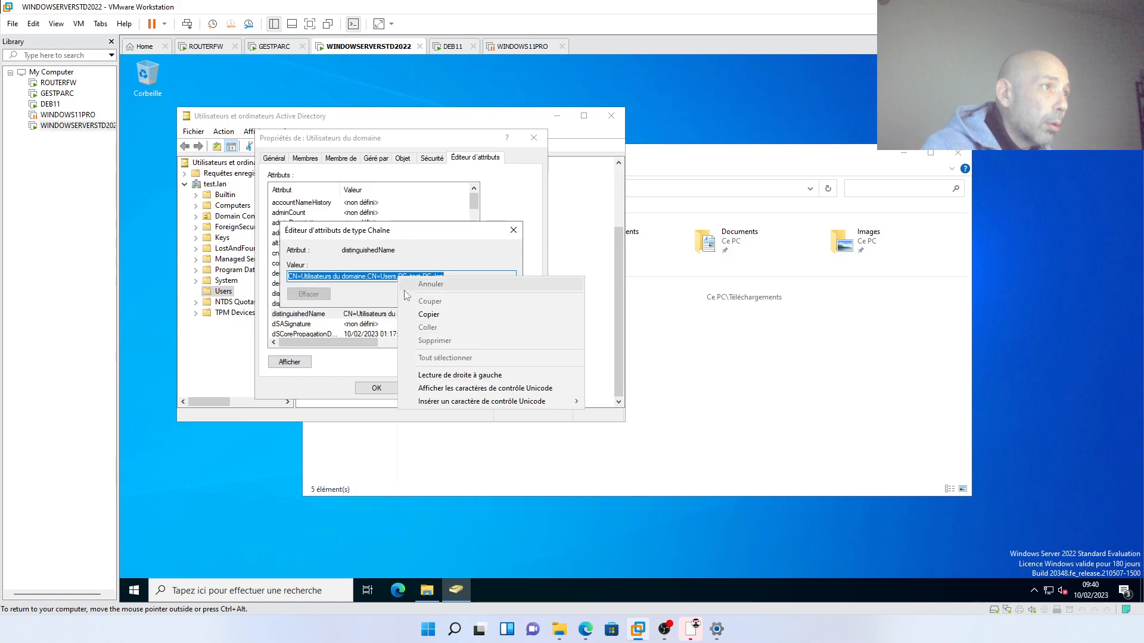
click(424, 314)
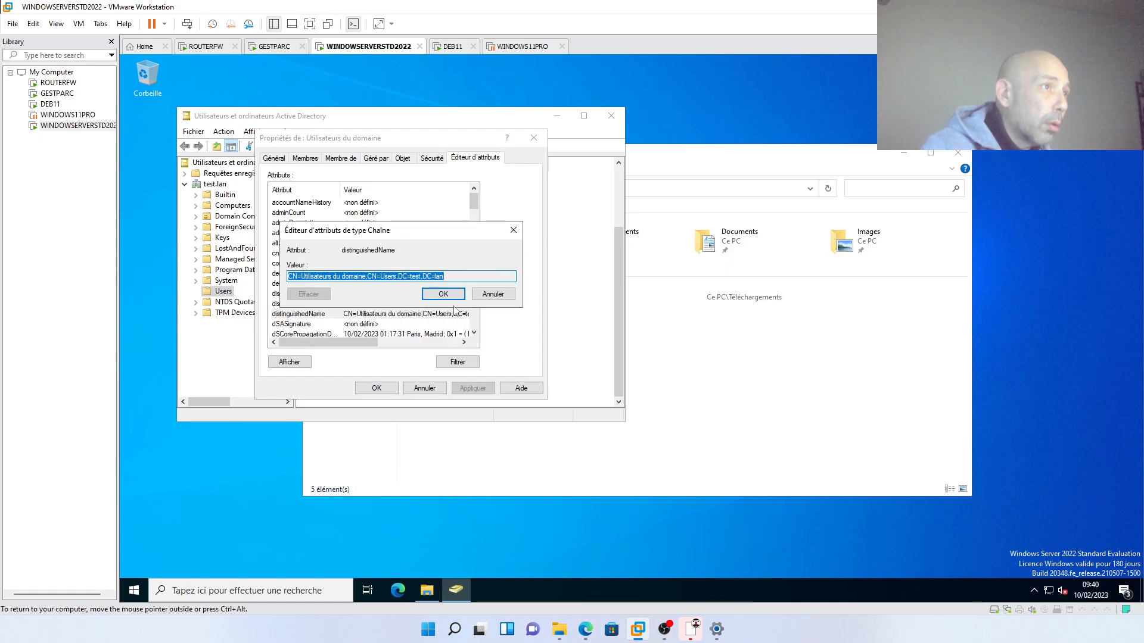
- Close the attribute editor, the group properties and the Active Directory console
click(495, 294)
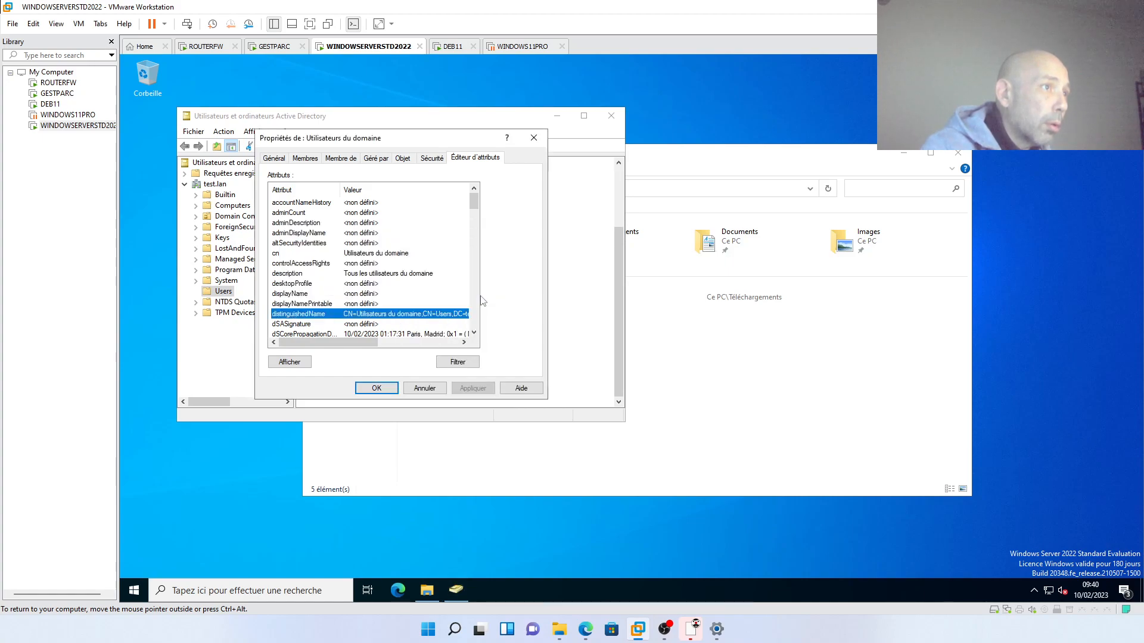
click(377, 388)
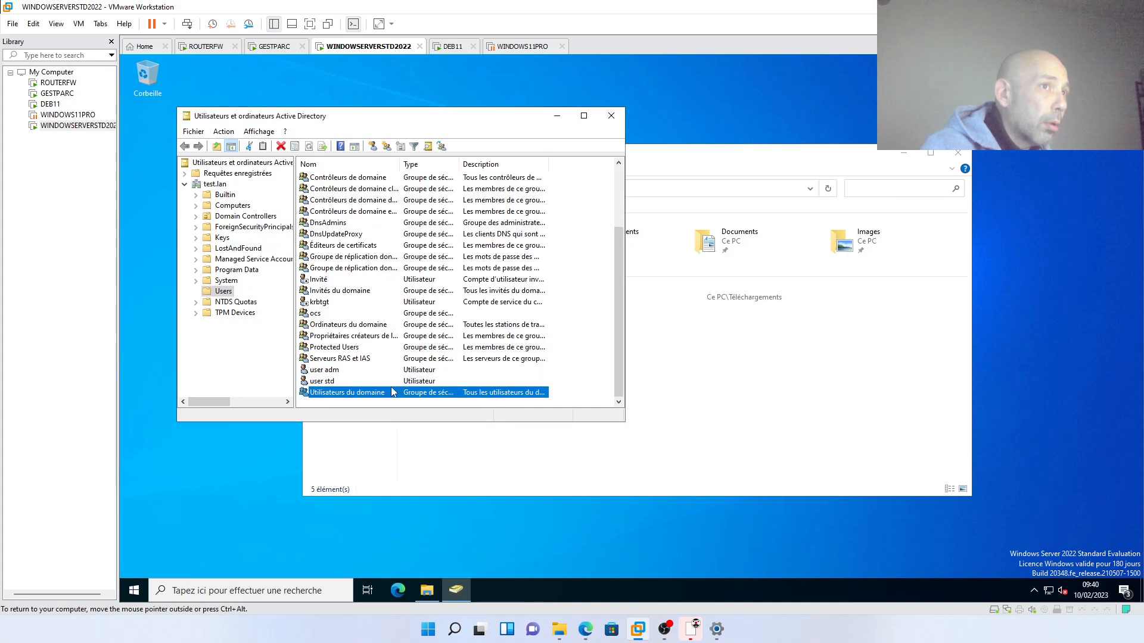
click(607, 124)
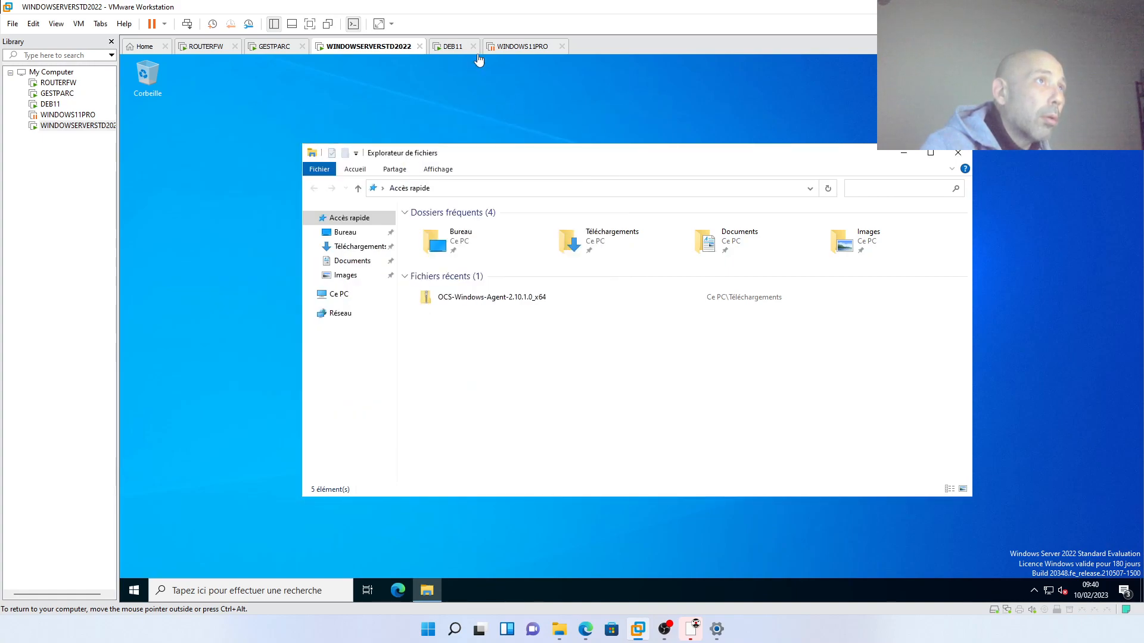
- Paste the Utilisateurs du domaine DN into the second LDAP filter, give it role RO, and save
click(454, 47)
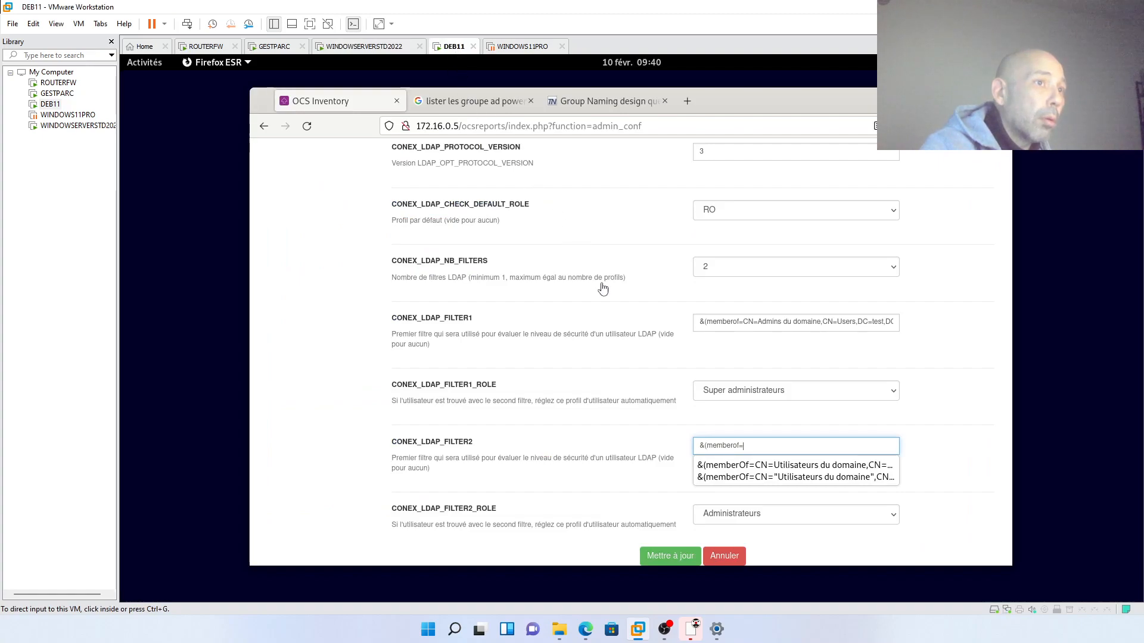
right_click(747, 444)
click(798, 365)
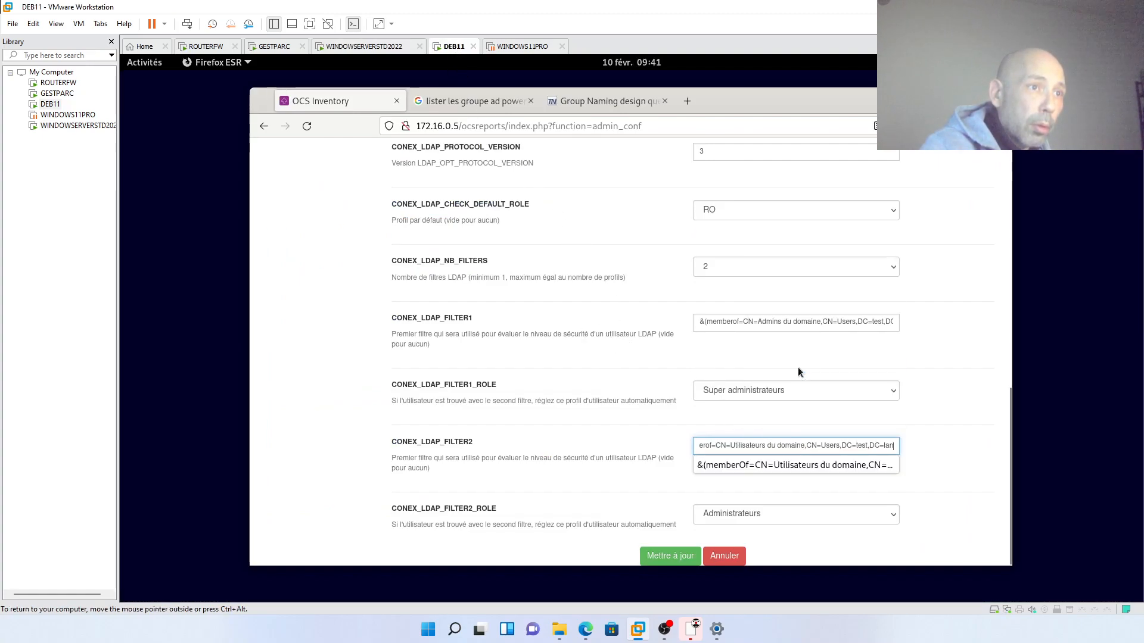
text())
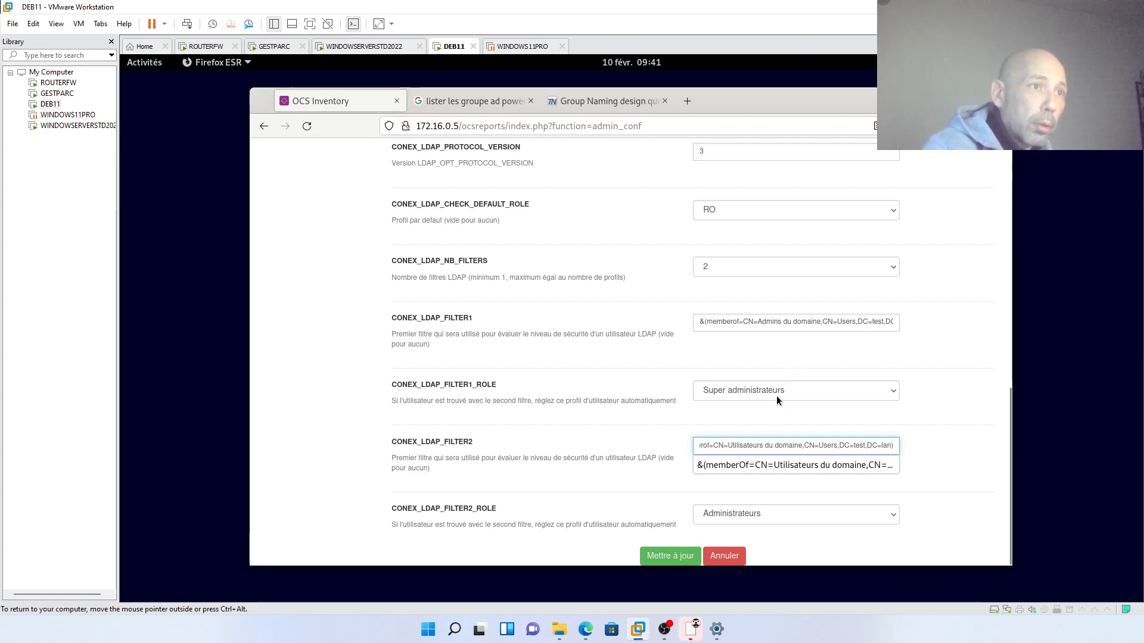
click(742, 520)
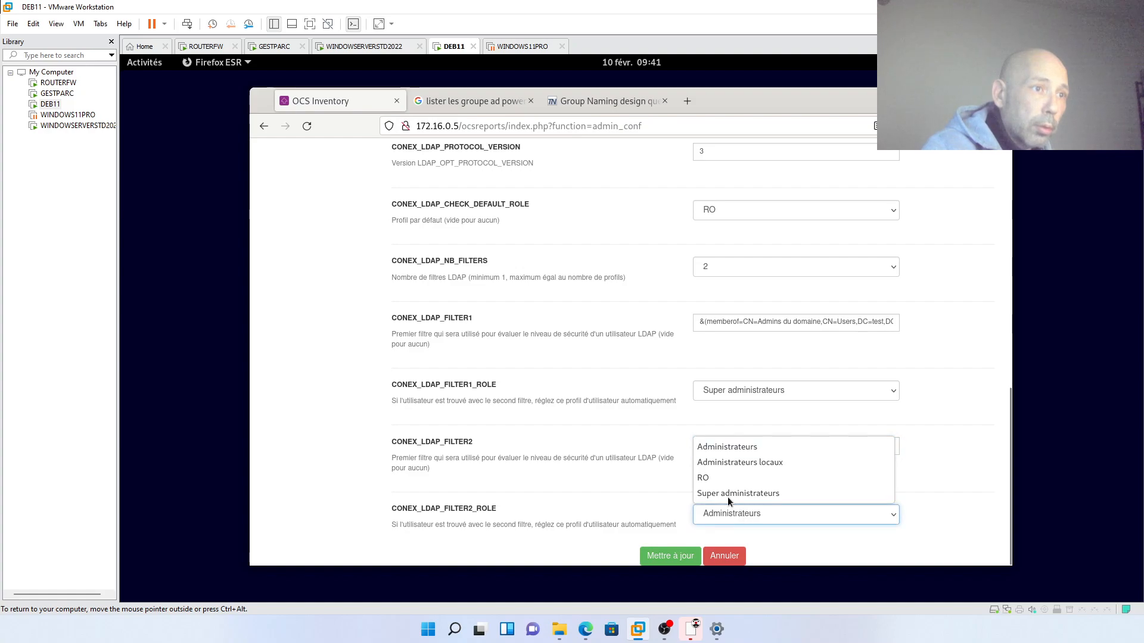
click(725, 477)
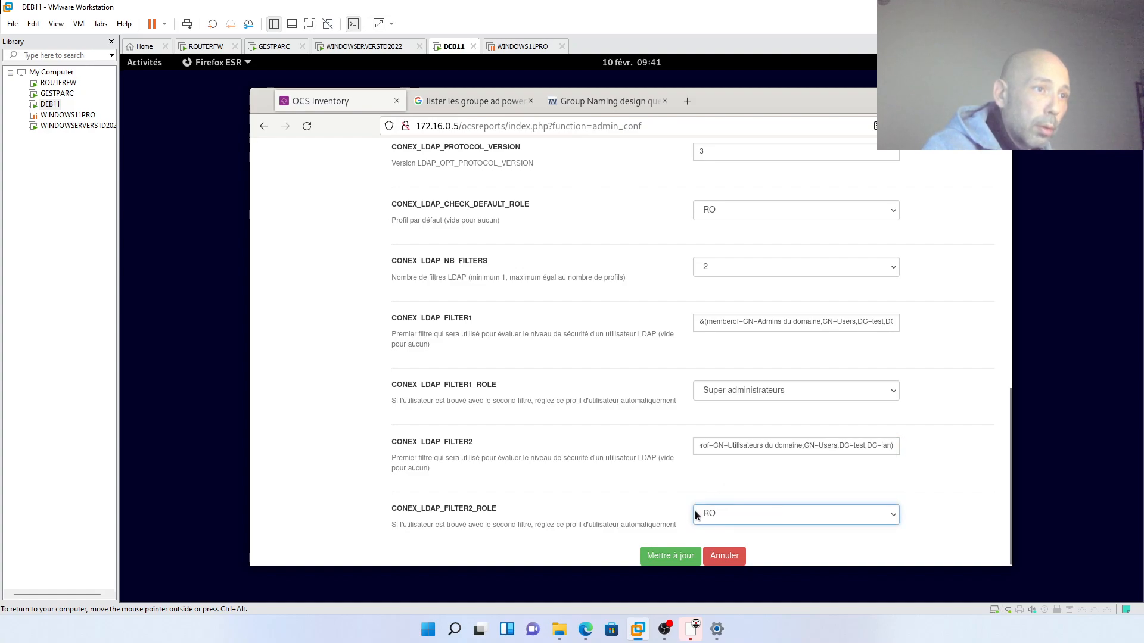
click(682, 558)
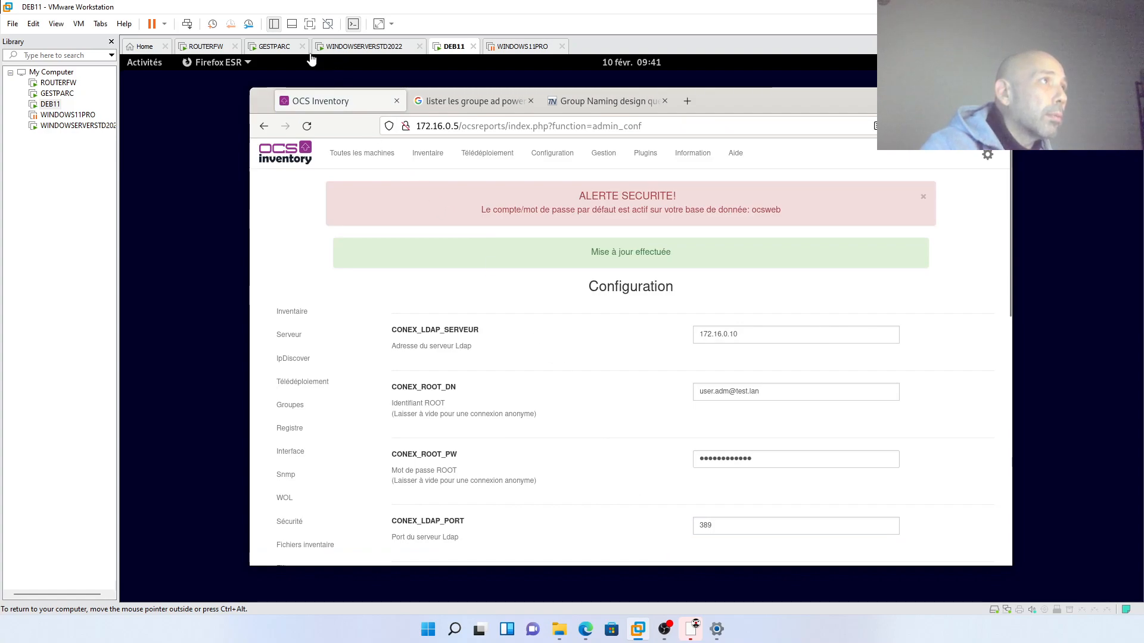
- Unlock the GESTPARC session with the account password
click(274, 46)
click(254, 93)
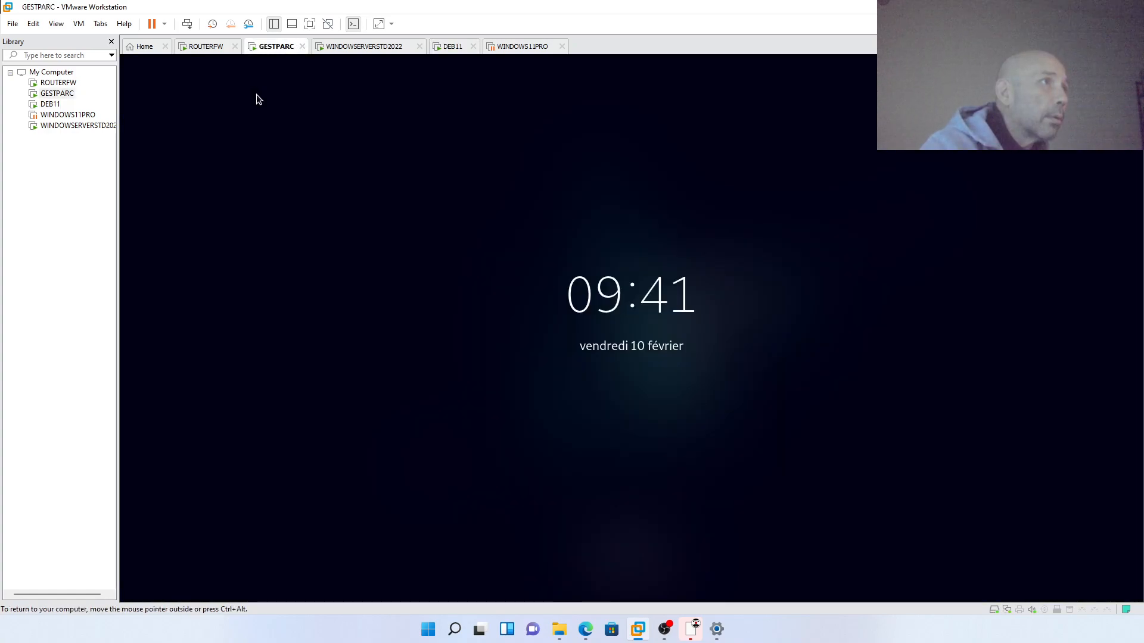
click(571, 293)
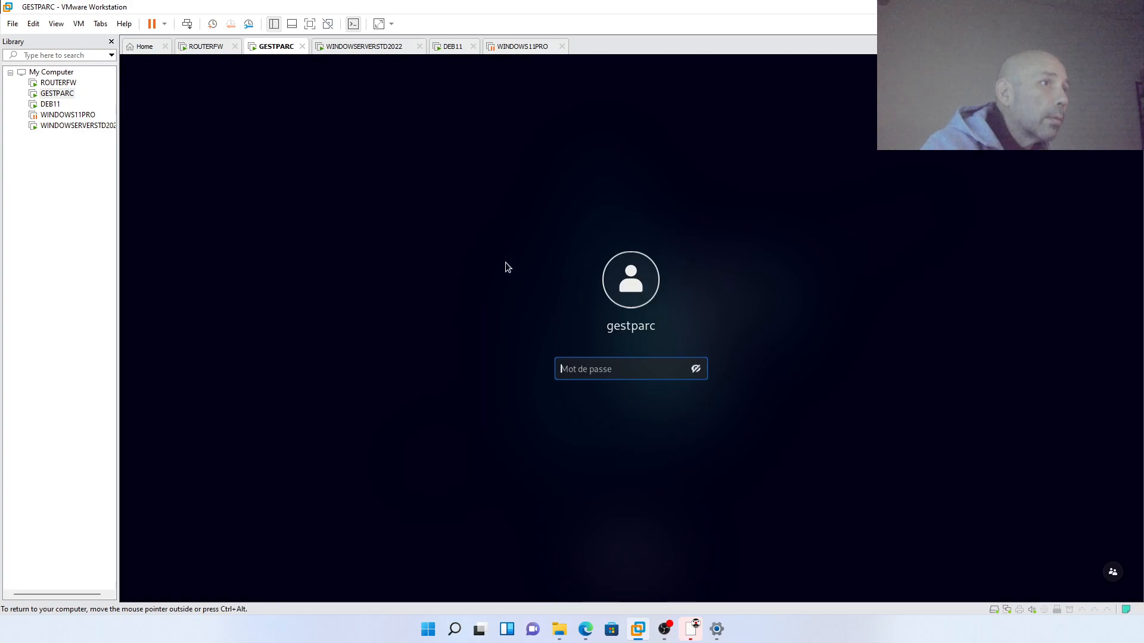
text(***)
key(Return)
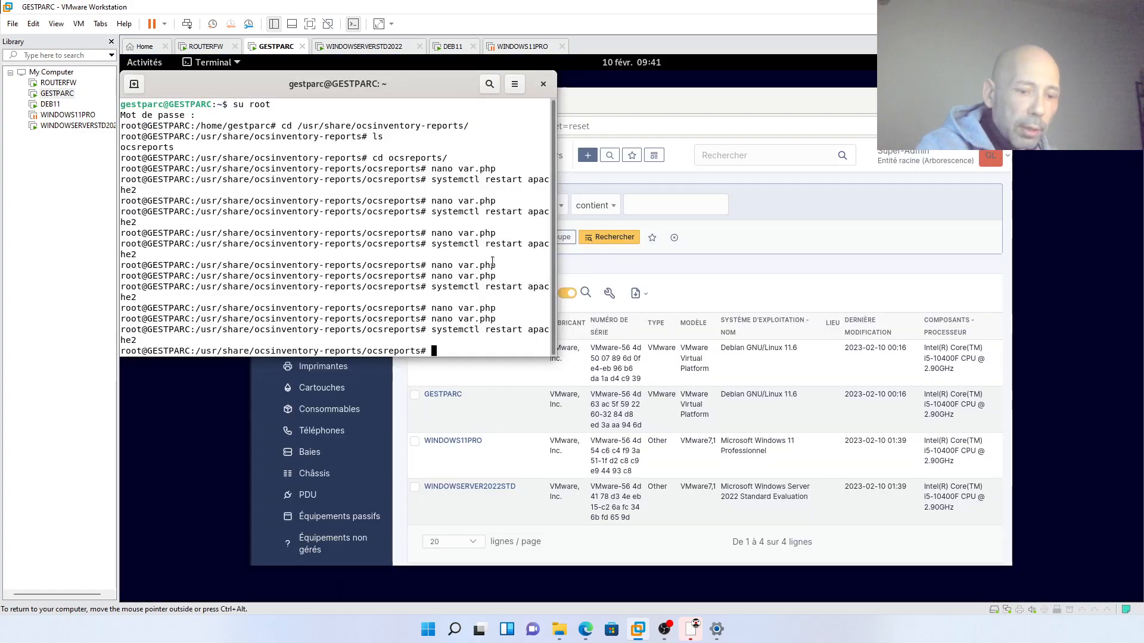
- Open var.php in nano, set AUTH_TYPE to 2, and save the file
key(Up)
key(Return)
key(Down)
key(Down)
key(Down)
key(Down)
key(Down)
key(Down)
key(Down)
key(Down)
key(Down)
key(Down)
key(Down)
key(Down)
key(Down)
key(Down)
key(Down)
key(Down)
key(Down)
key(Down)
key(Down)
key(Down)
key(Down)
key(Down)
key(Down)
key(Down)
key(Down)
key(Down)
key(Down)
key(Down)
key(Down)
key(Down)
key(Down)
key(Down)
key(Down)
key(Down)
key(Down)
key(Down)
key(Down)
key(Down)
key(Down)
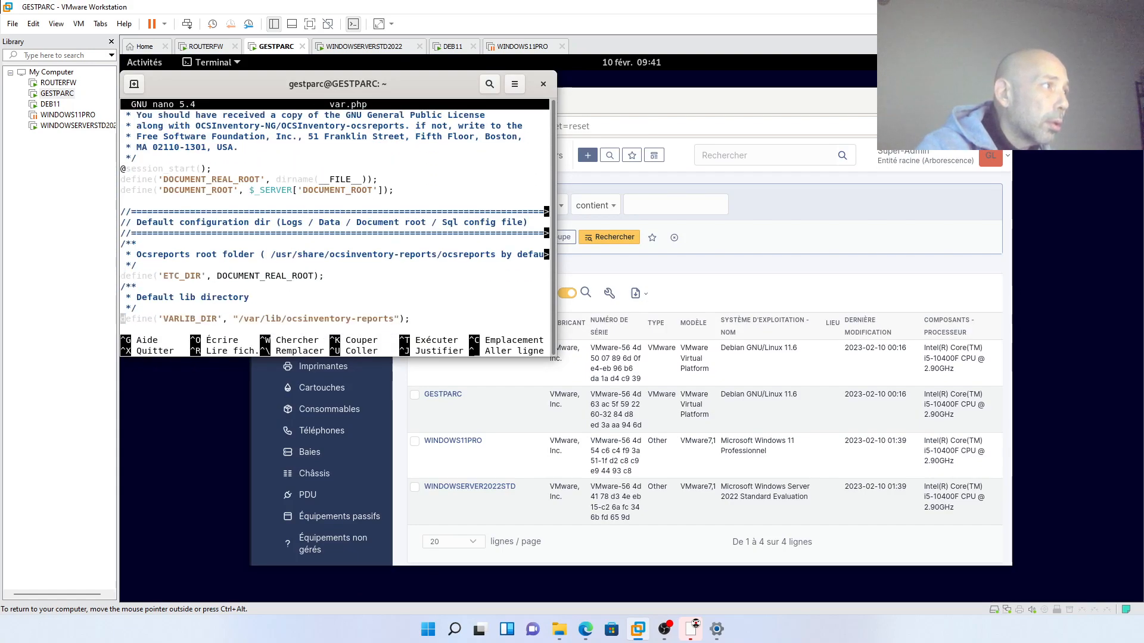
key(Down)
key(Down)
key(Down)
key(Down)
key(Down)
key(Down)
key(Down)
key(Down)
key(Down)
key(Down)
key(Down)
key(Down)
key(Down)
key(Down)
key(Down)
key(Down)
key(Down)
key(Down)
key(Down)
key(Down)
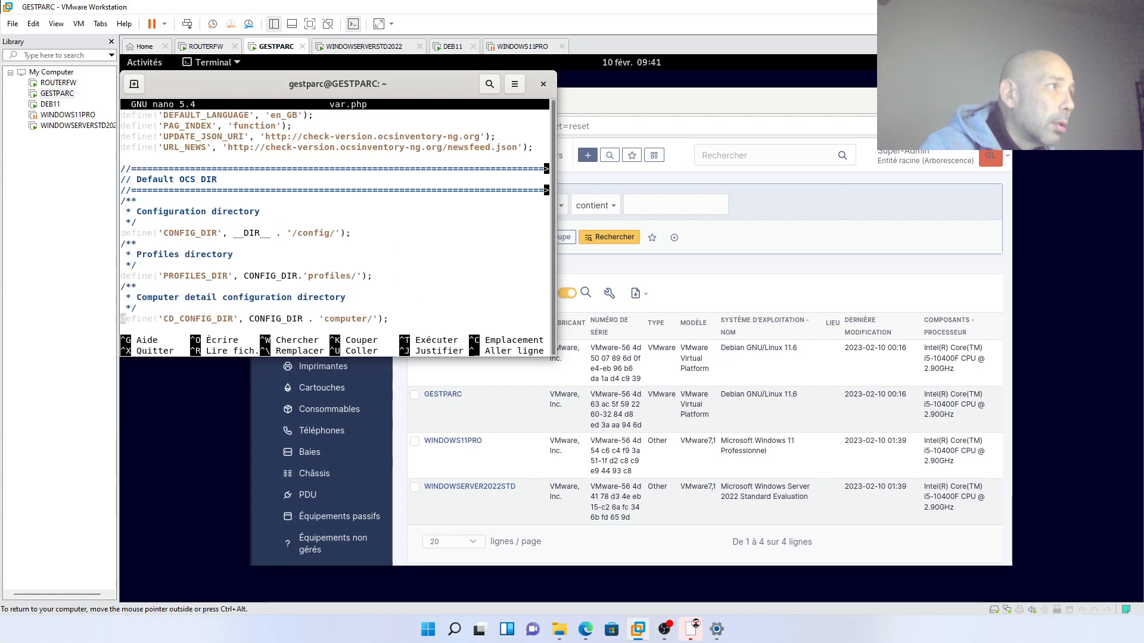
key(Down)
key(Down)
key(Down)
key(Down)
key(Down)
key(Down)
key(Down)
key(Down)
key(Down)
key(Down)
key(Down)
key(Down)
key(Down)
key(Down)
key(Up)
key(Up)
key(Up)
key(Up)
key(Up)
key(Up)
key(Up)
key(Up)
key(Up)
key(Up)
key(Up)
key(Up)
key(Up)
key(Up)
key(Up)
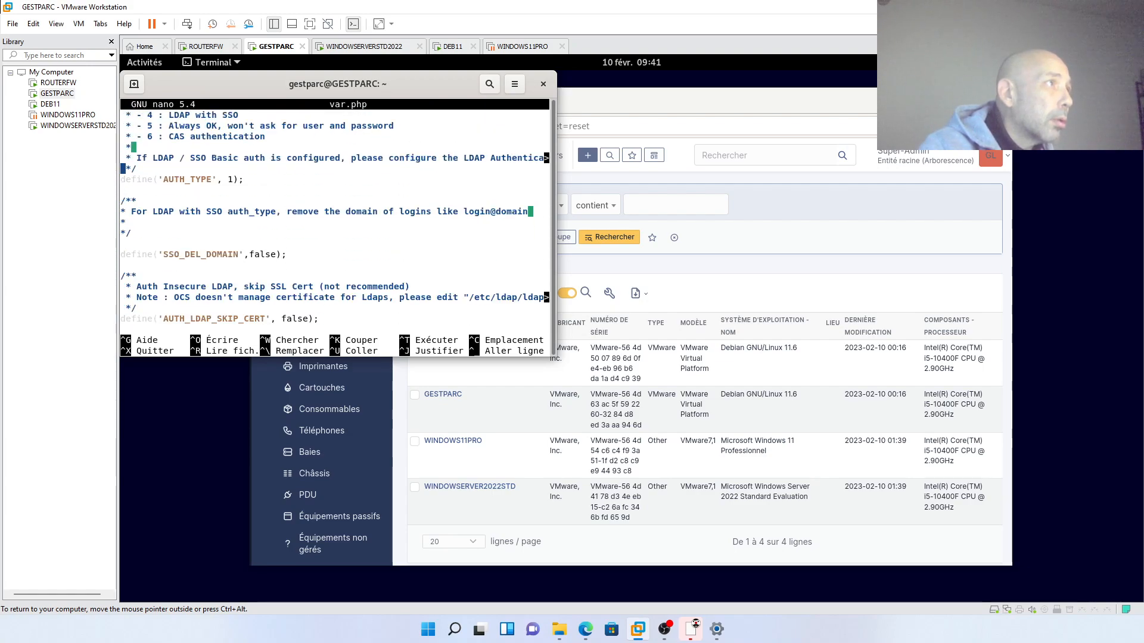
key(Up)
key(Up)
key(Up)
key(Up)
key(Up)
key(Up)
key(Up)
key(Up)
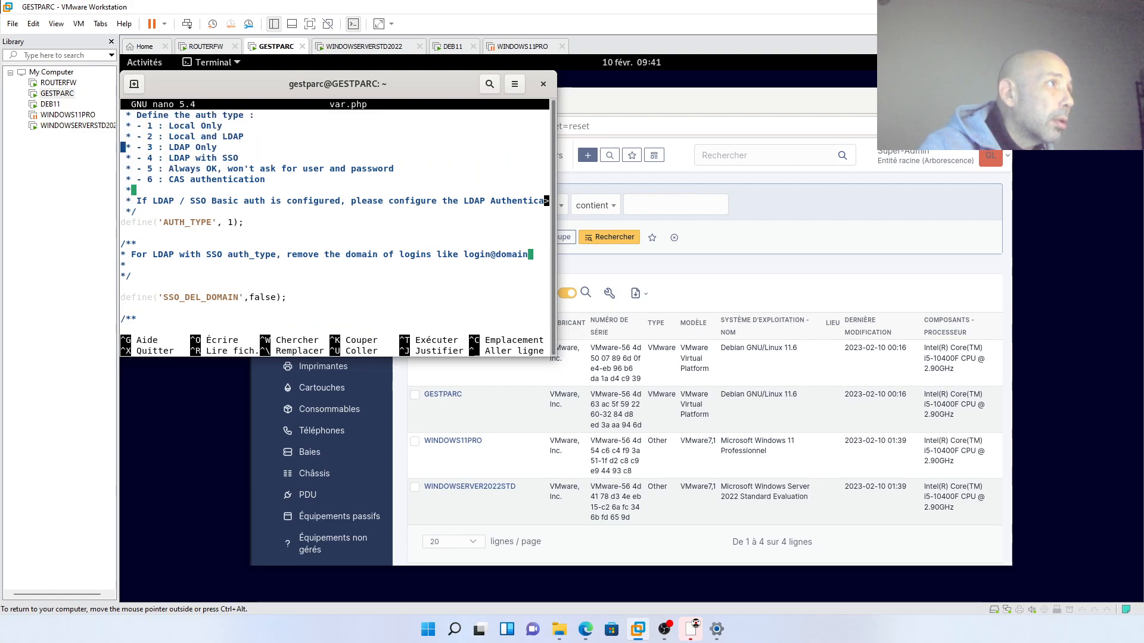
key(Down)
key(Down)
key(Down)
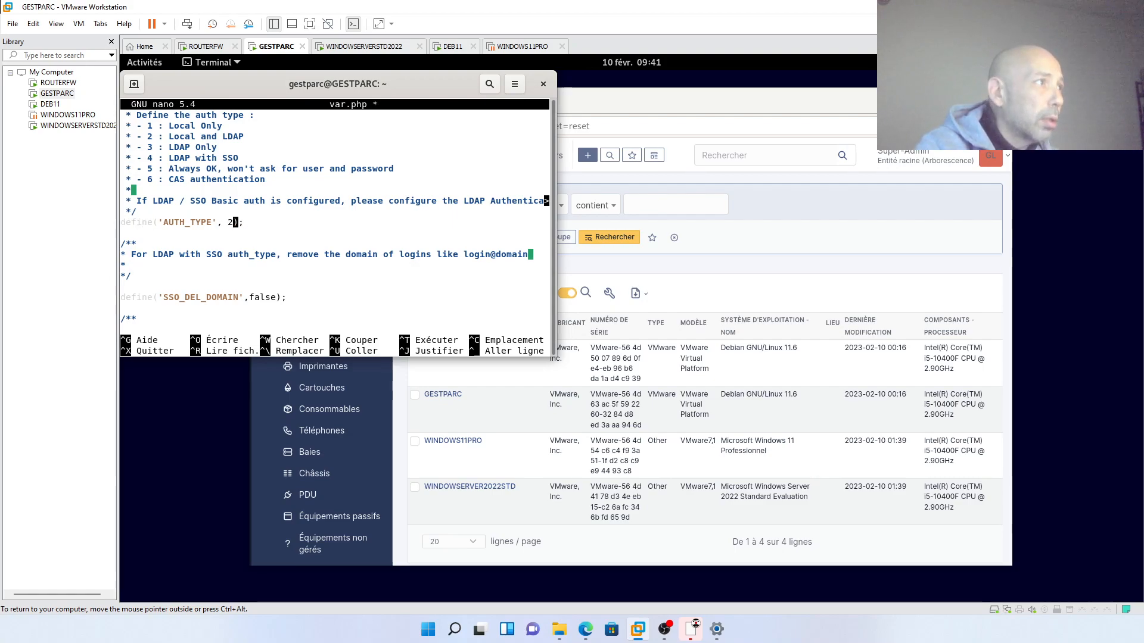
key(ctrl+x)
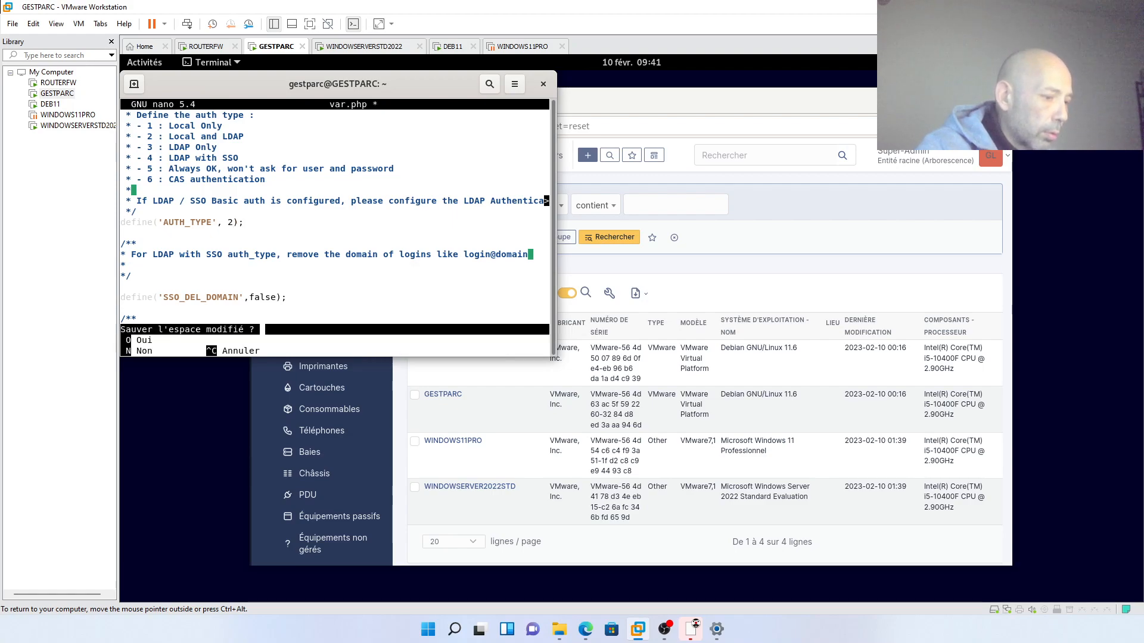
key(o)
key(Return)
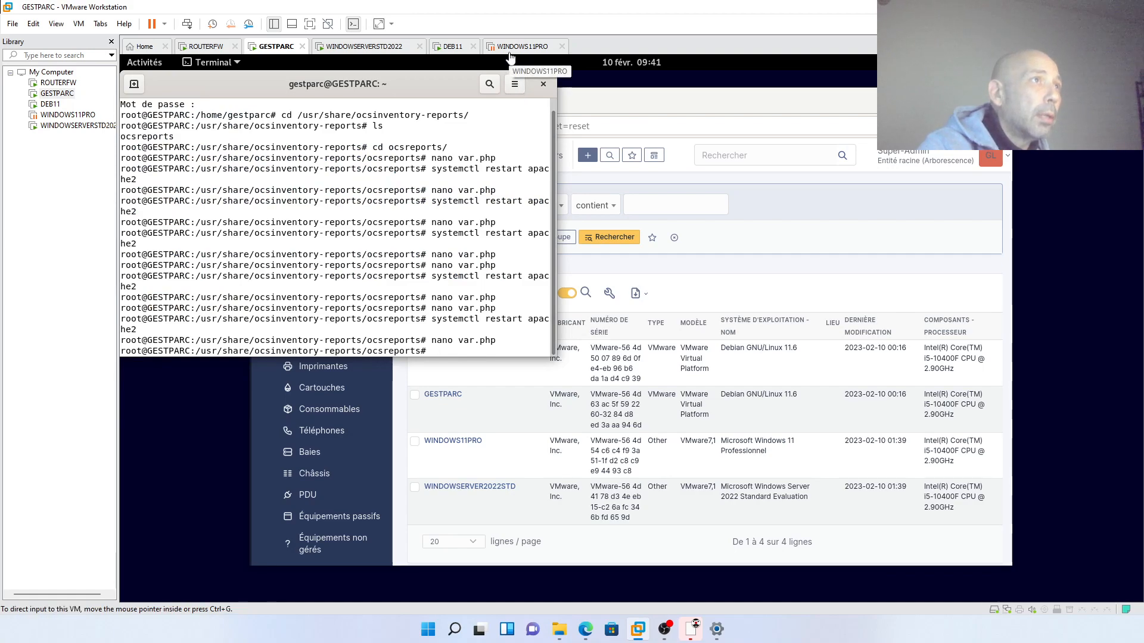
- Restart Apache2 with systemctl restart apache2, then return to the DEB11 machine
key(Up)
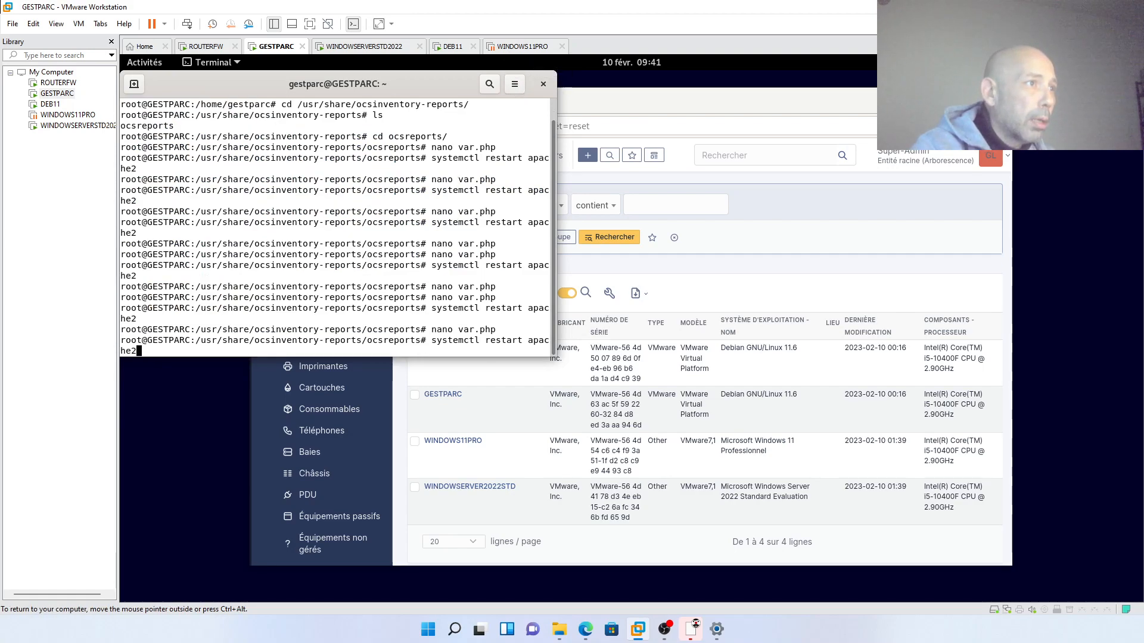
key(Return)
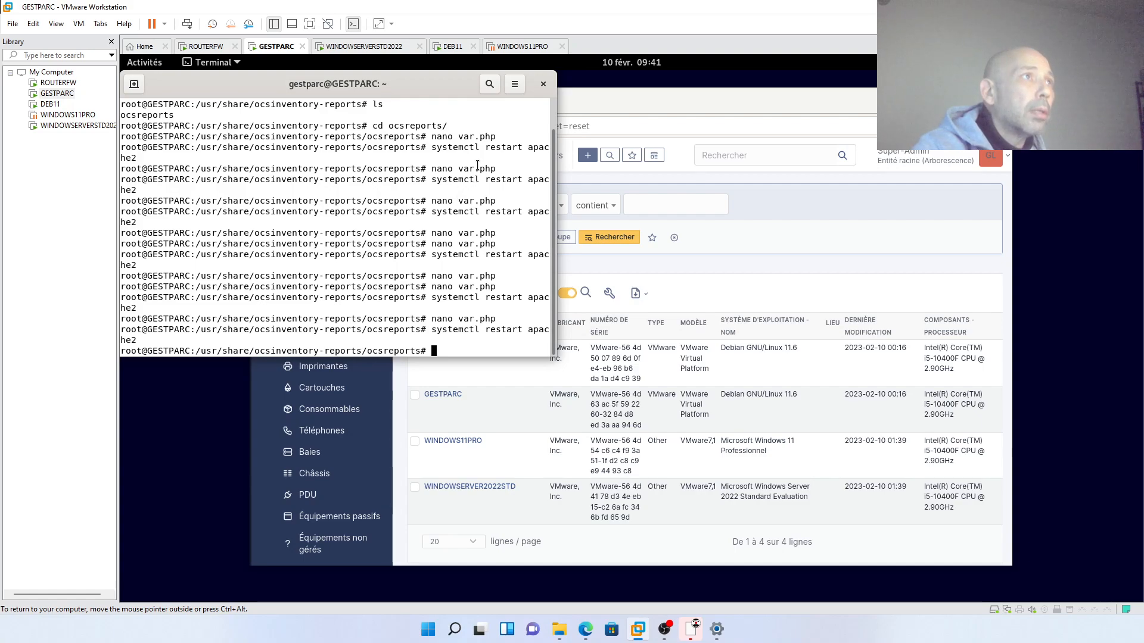
click(455, 47)
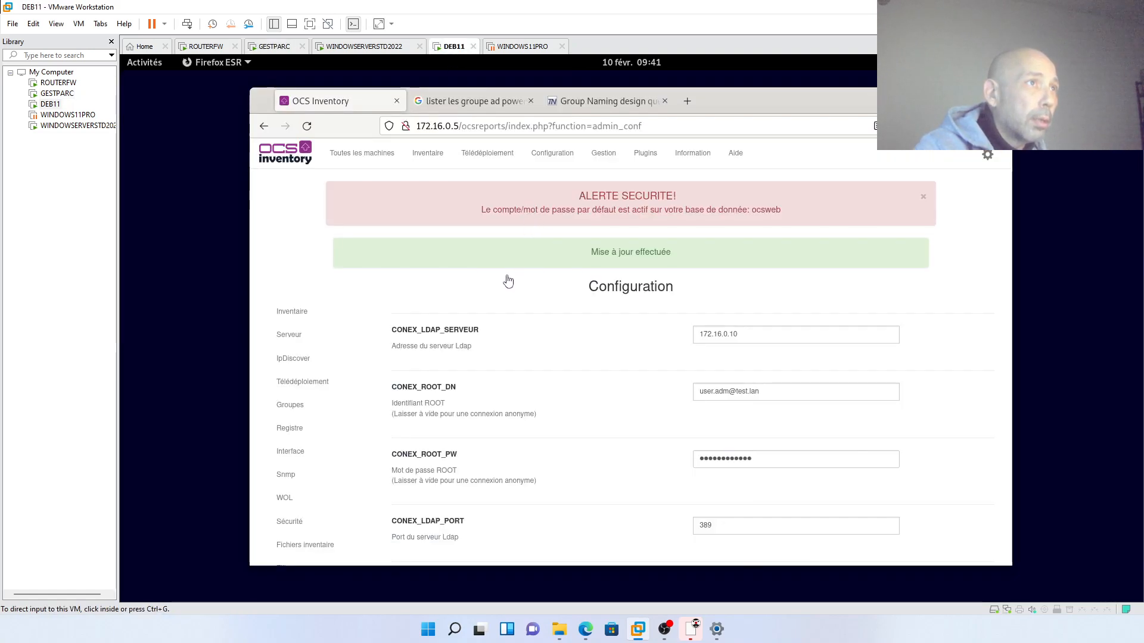
- Log out of OCS Inventory and sign back in as the local administrator
click(985, 158)
click(958, 212)
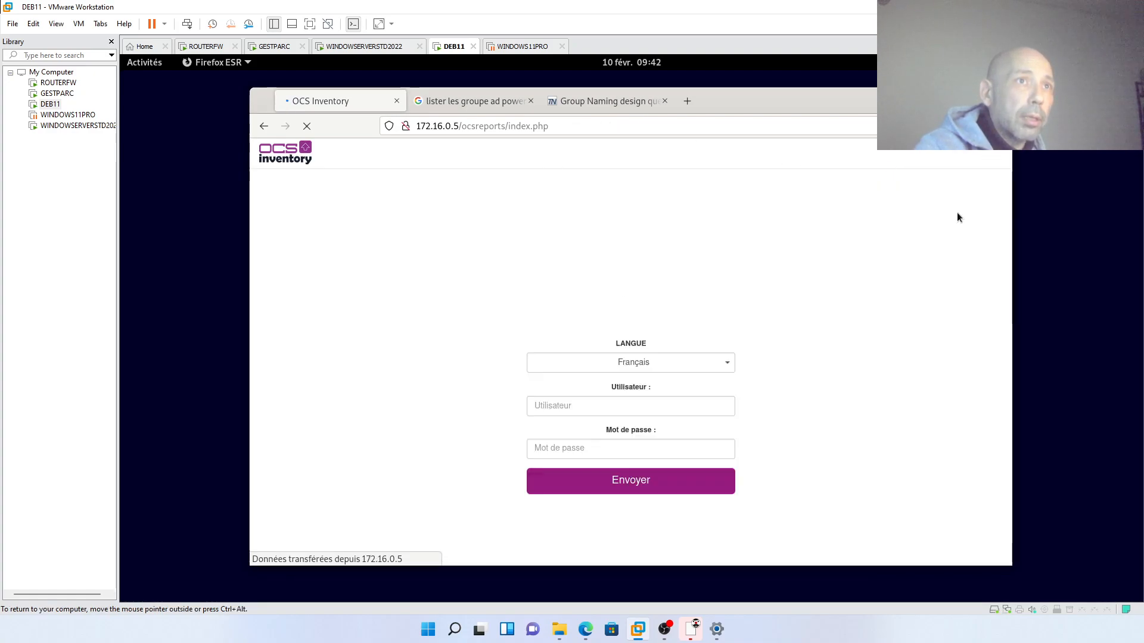
click(610, 406)
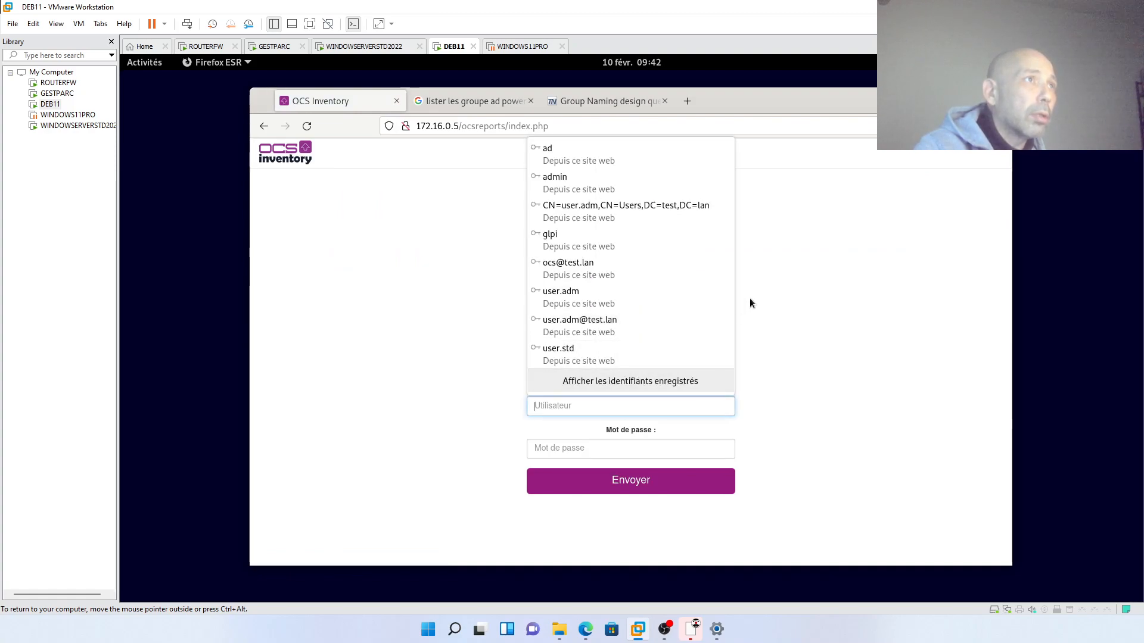
click(581, 191)
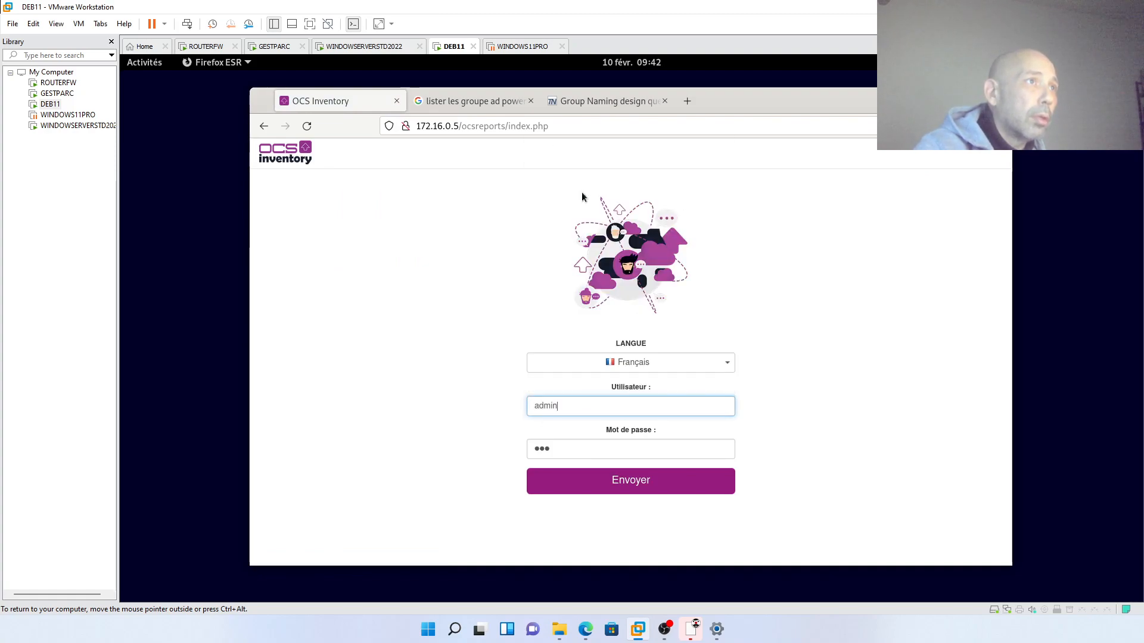
click(623, 482)
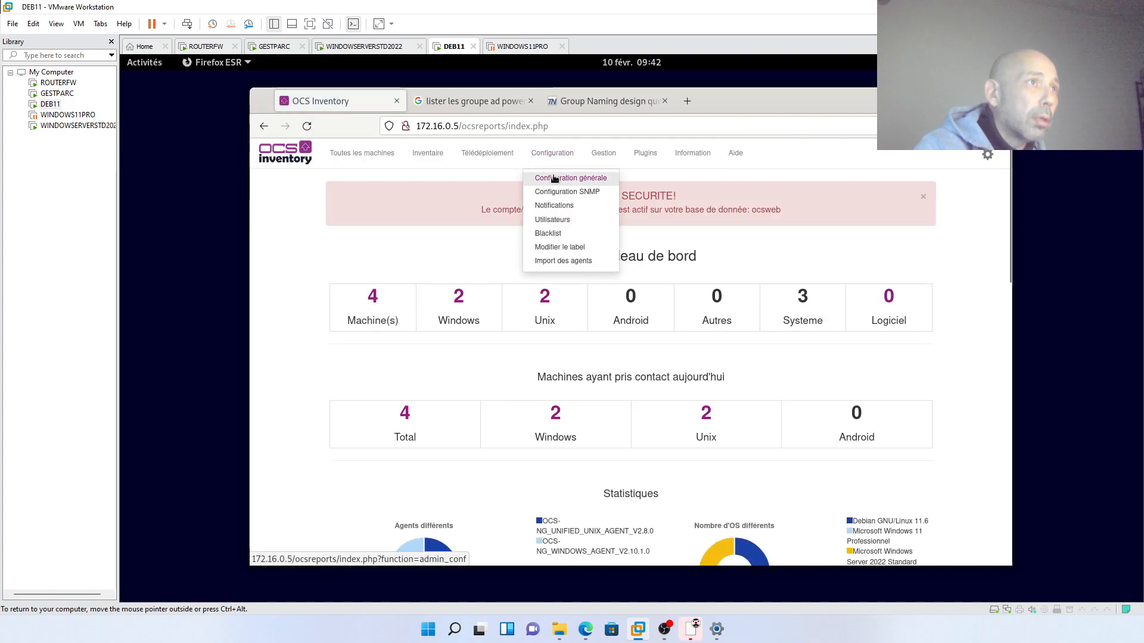
- Review the saved LDAP configuration under Configuration générale, then go back to the dashboard
click(558, 178)
scroll(366, 393, down, 3)
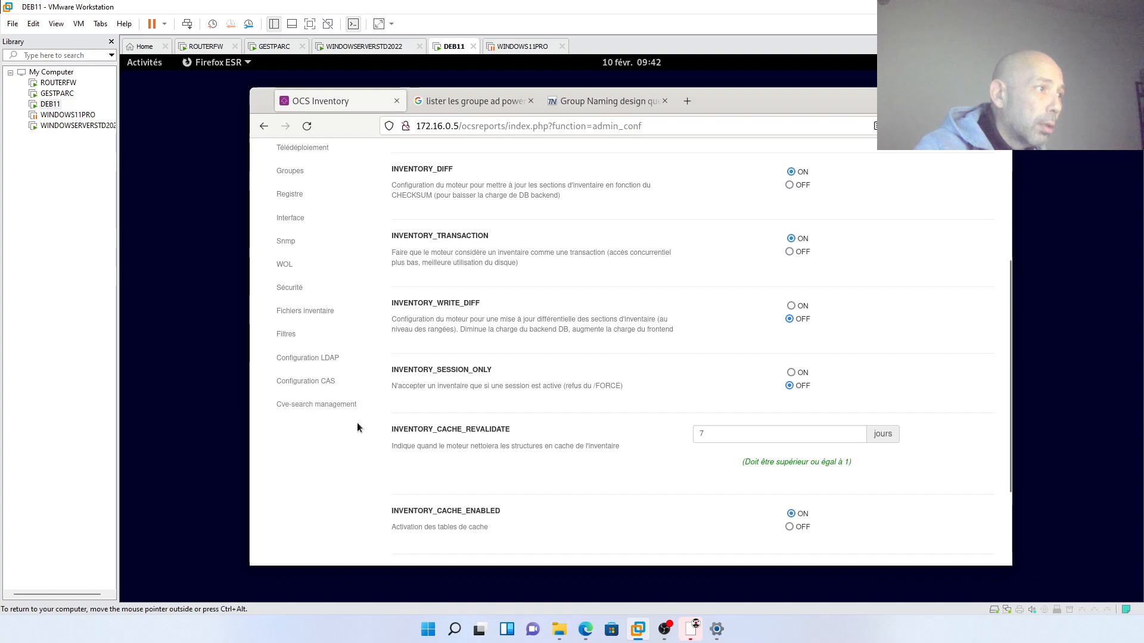
click(318, 370)
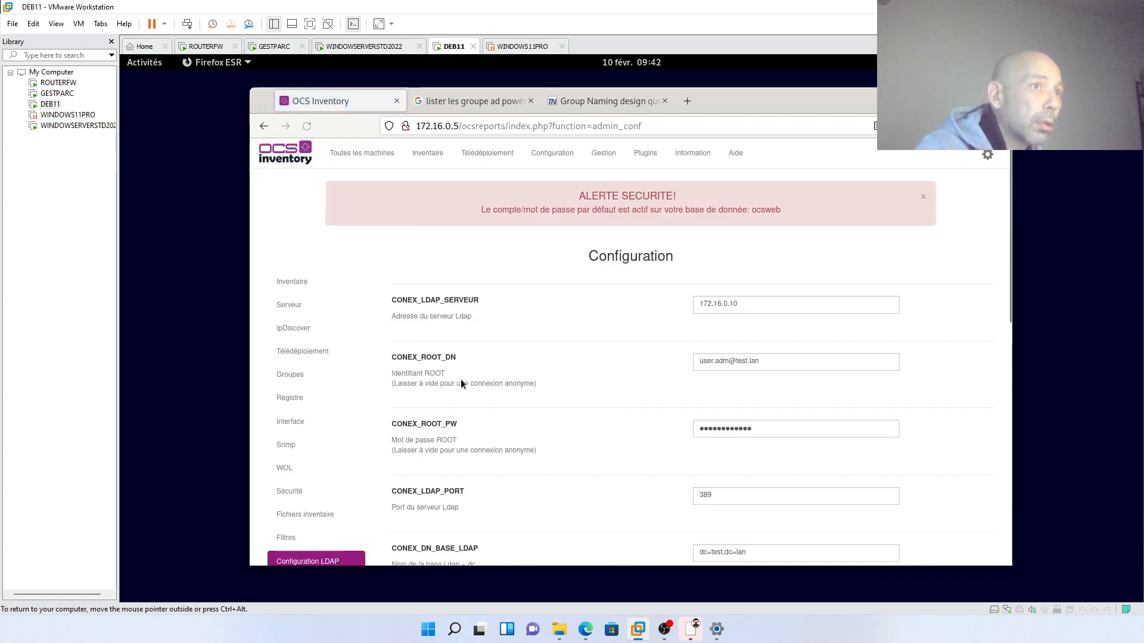
scroll(549, 417, down, 3)
scroll(570, 429, down, 1)
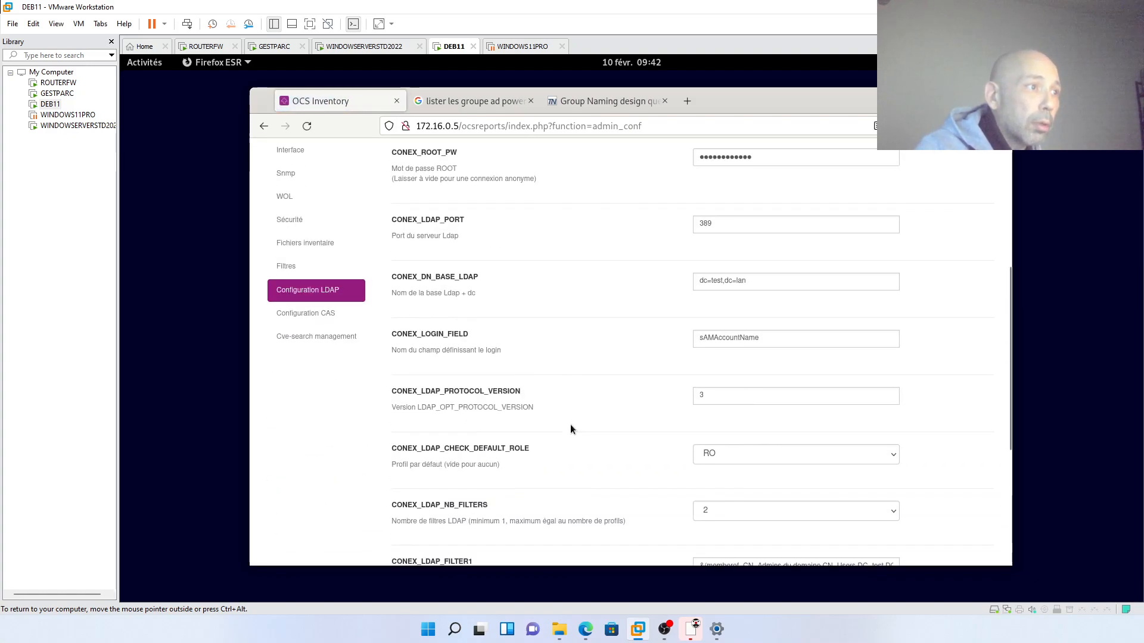
click(491, 107)
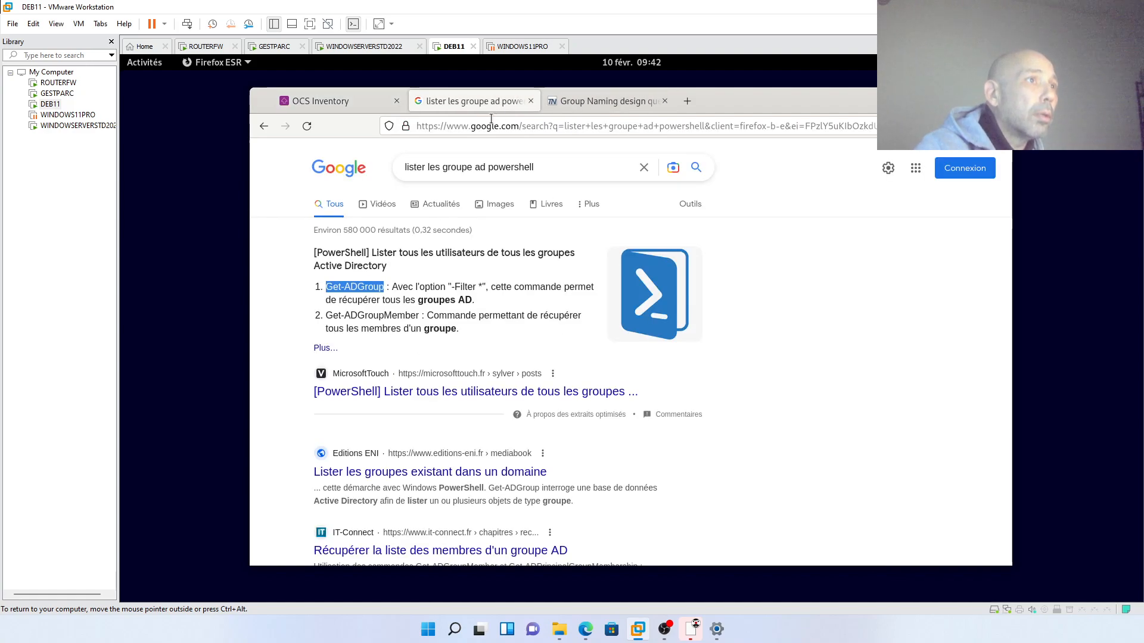
click(352, 99)
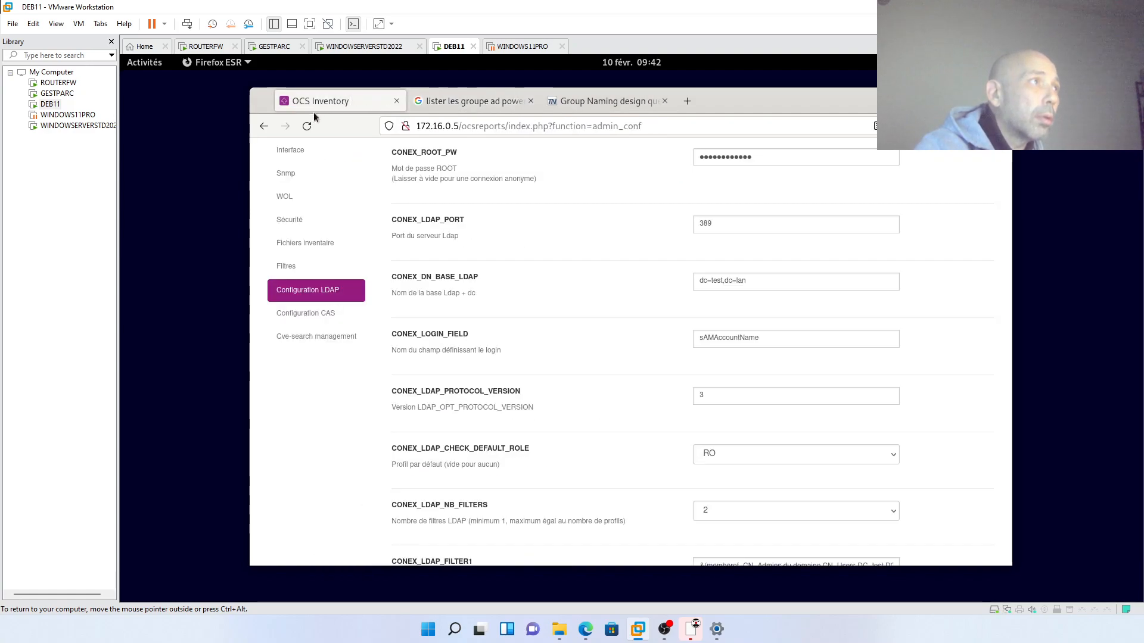
click(270, 131)
click(269, 132)
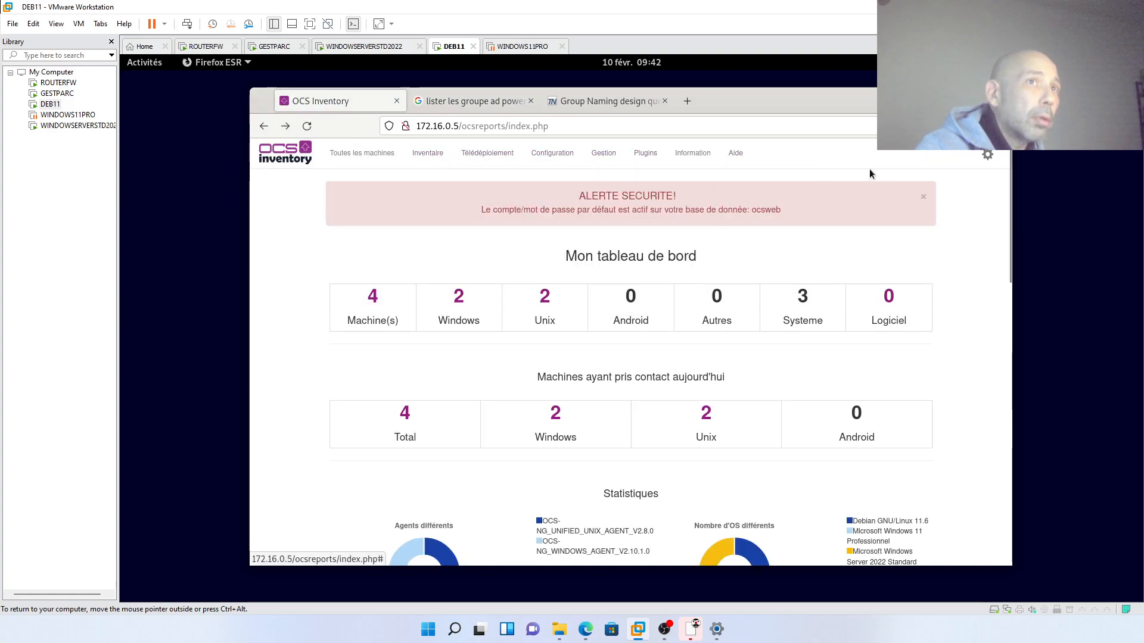
- Log out and sign in via LDAP as the domain administrator to check the full menus
mouse_move(992, 161)
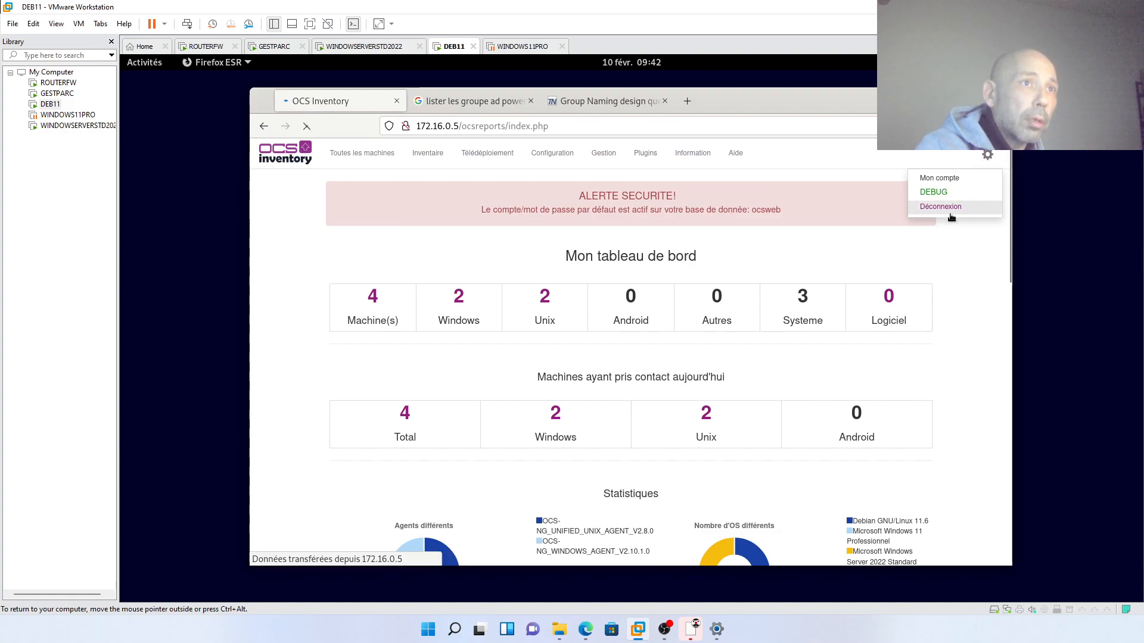
click(953, 207)
click(629, 405)
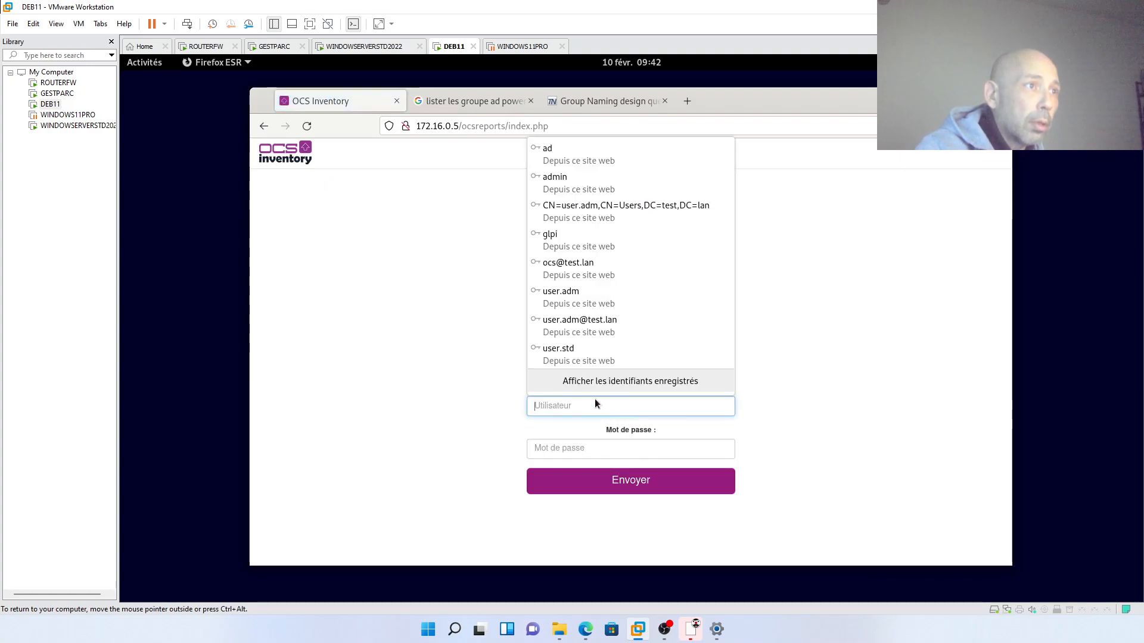
click(594, 299)
click(622, 490)
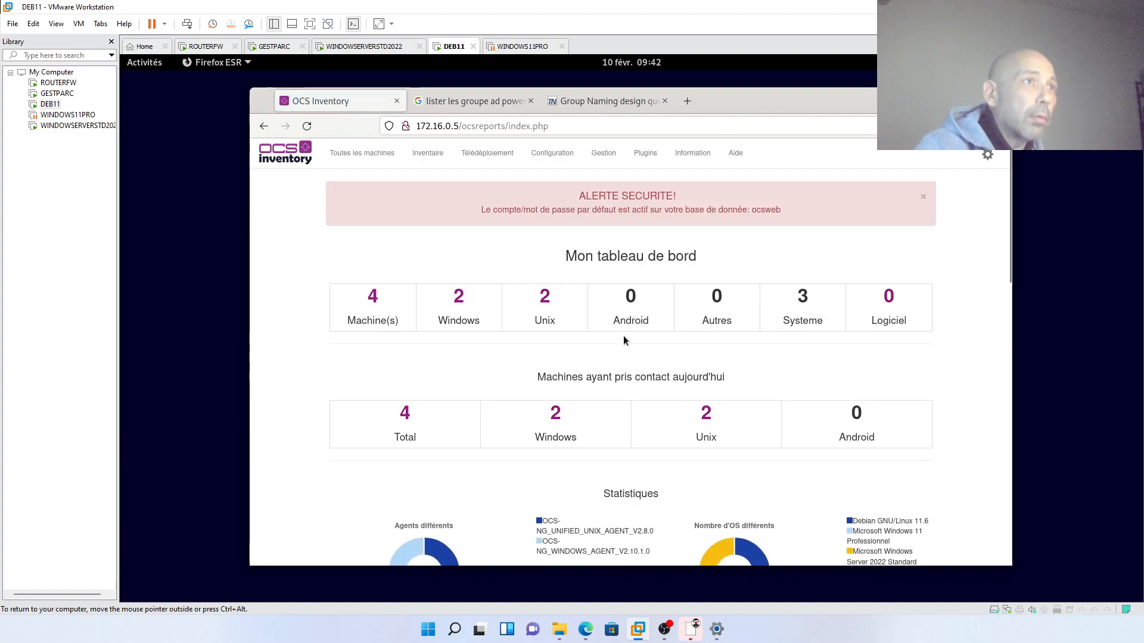
- Log out again and sign in as the standard domain user to see the restricted menu
mouse_move(986, 156)
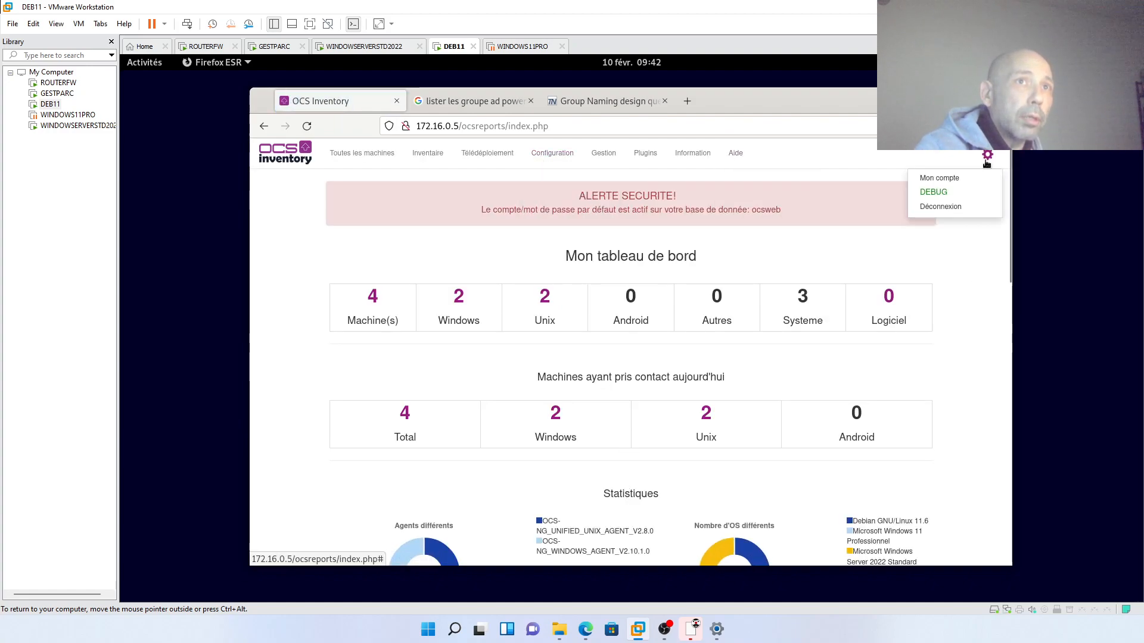
click(972, 208)
click(595, 406)
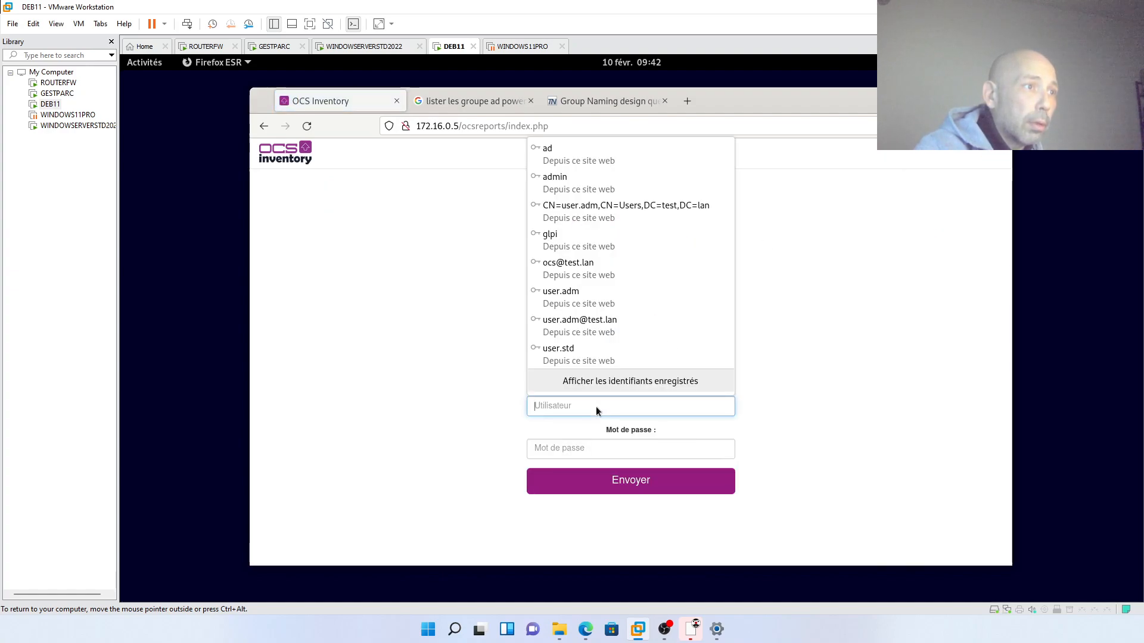
click(594, 360)
click(617, 476)
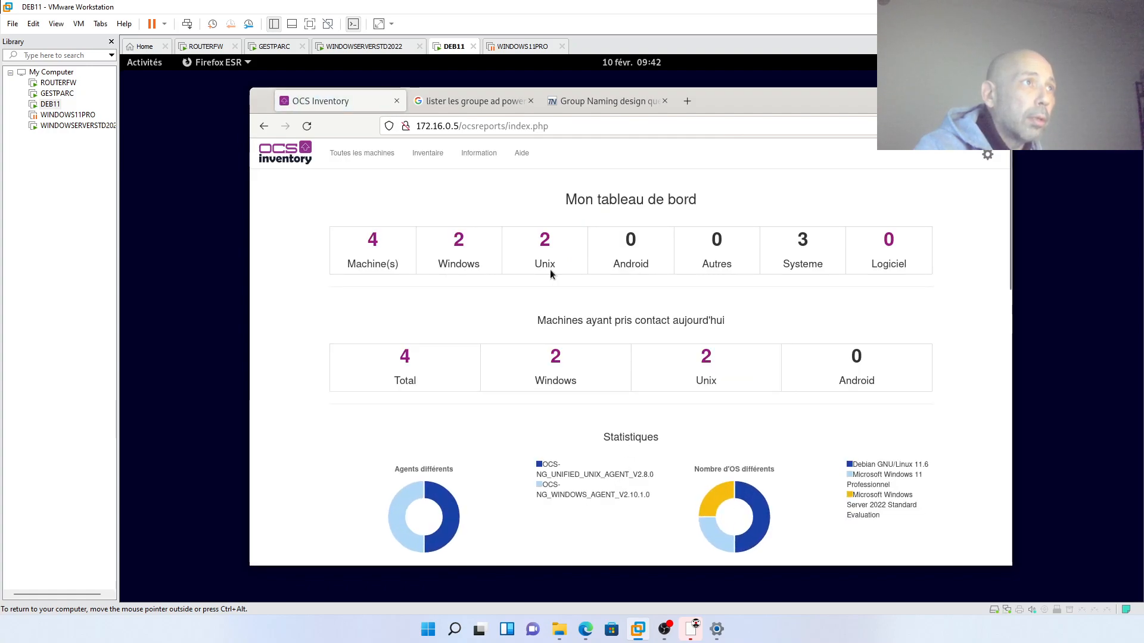